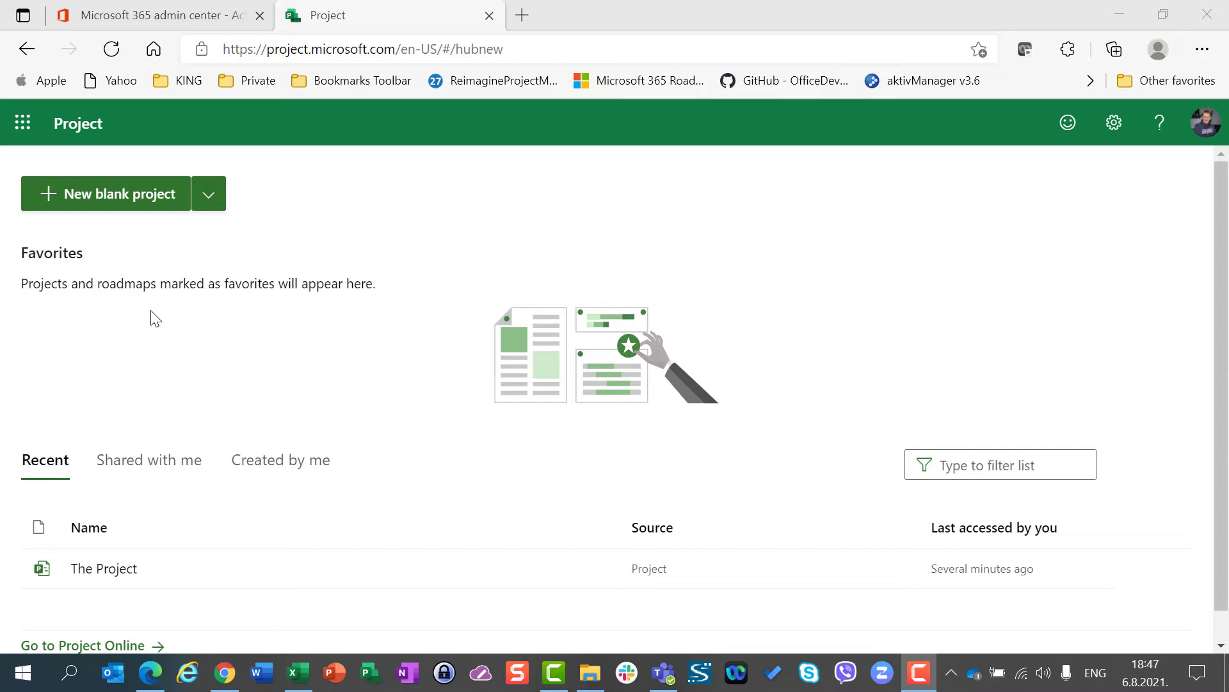
Step: Create a new blank project and name it 'Project with users', fixing the typo
left_click(119, 205)
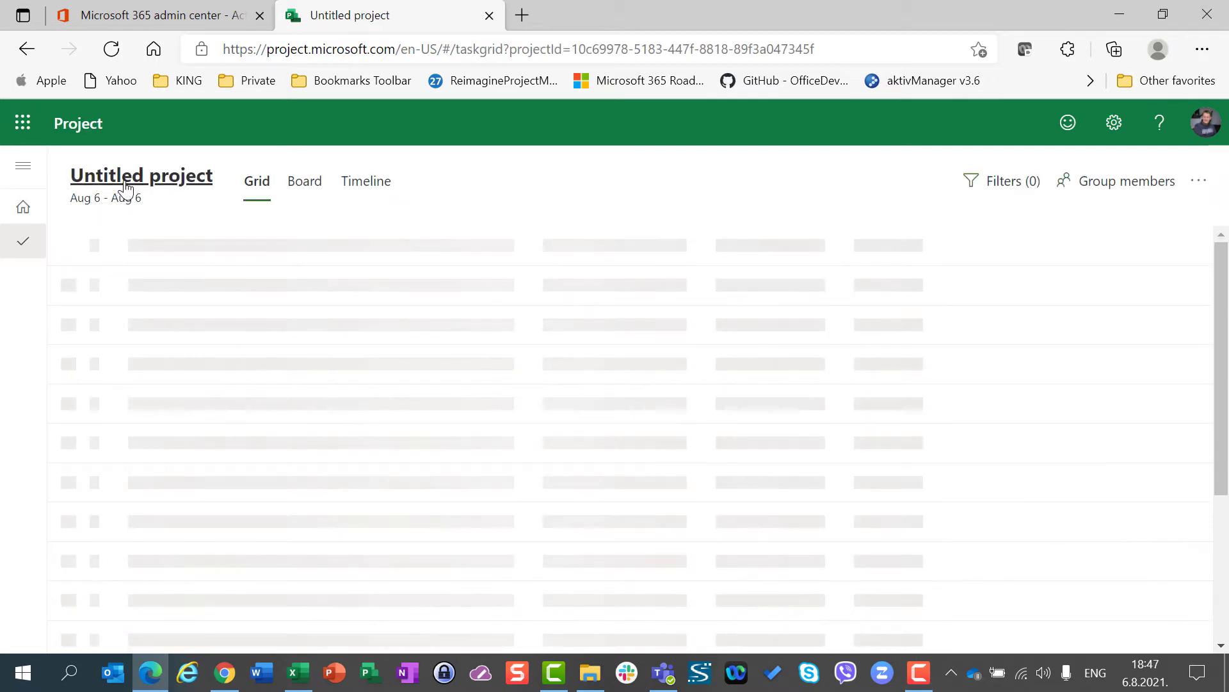
left_click(127, 186)
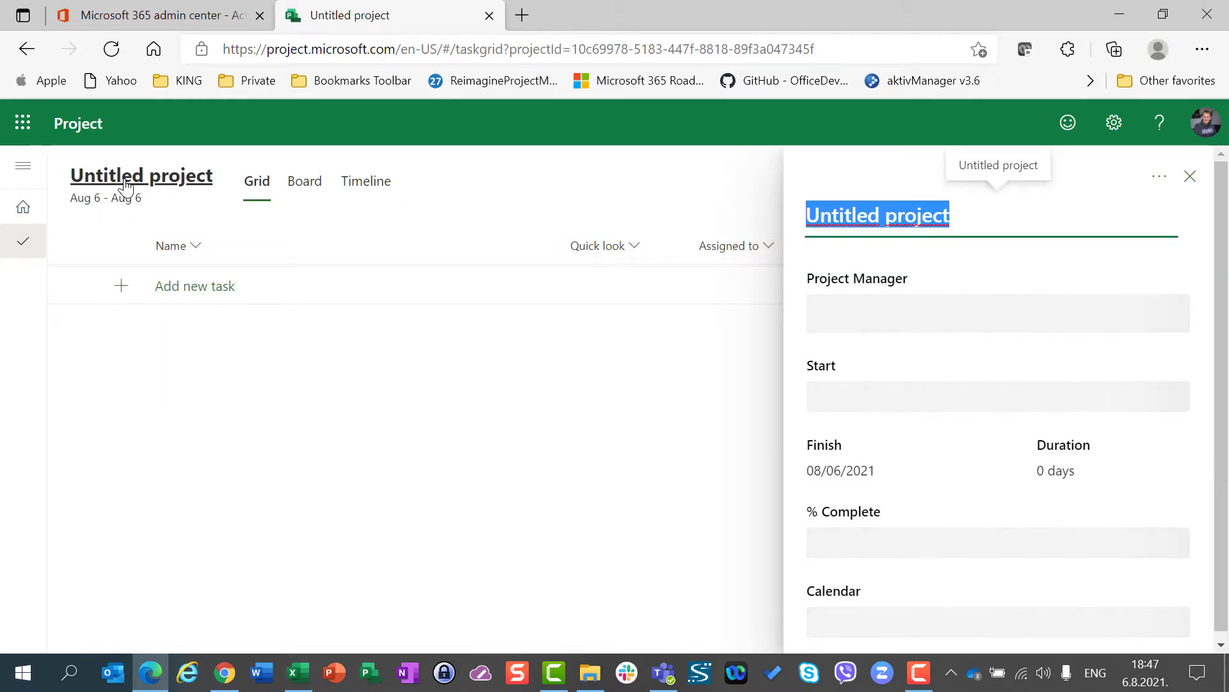
type("Pr")
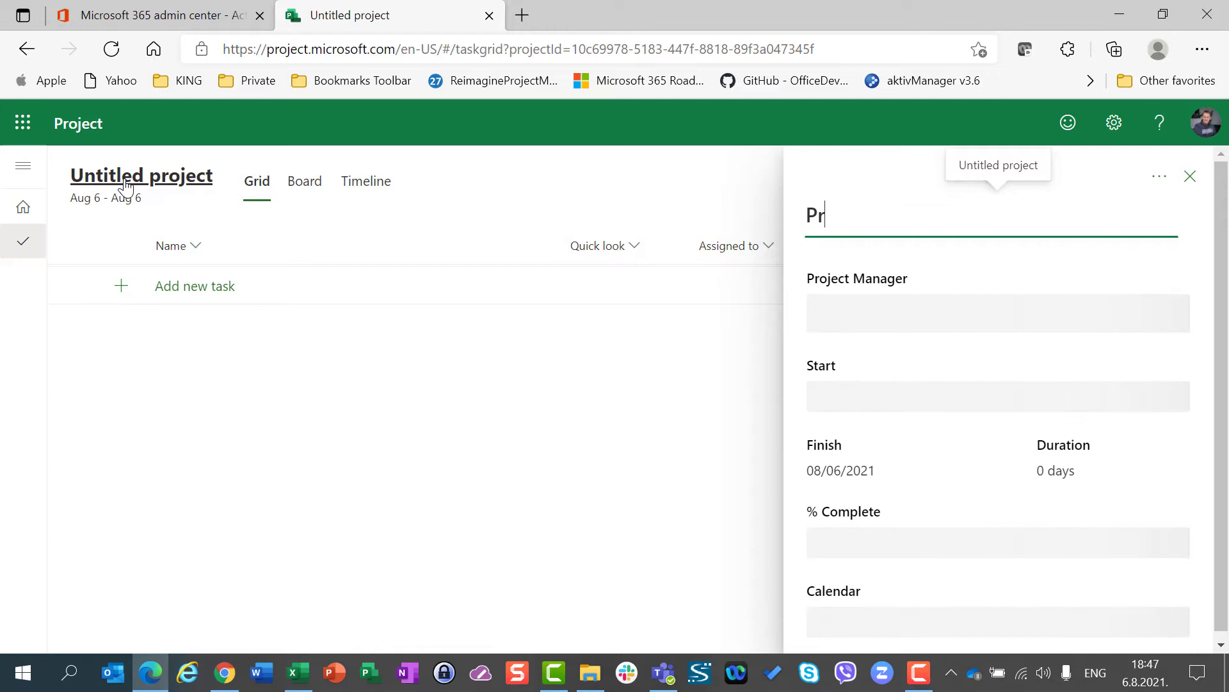
type("oejct ")
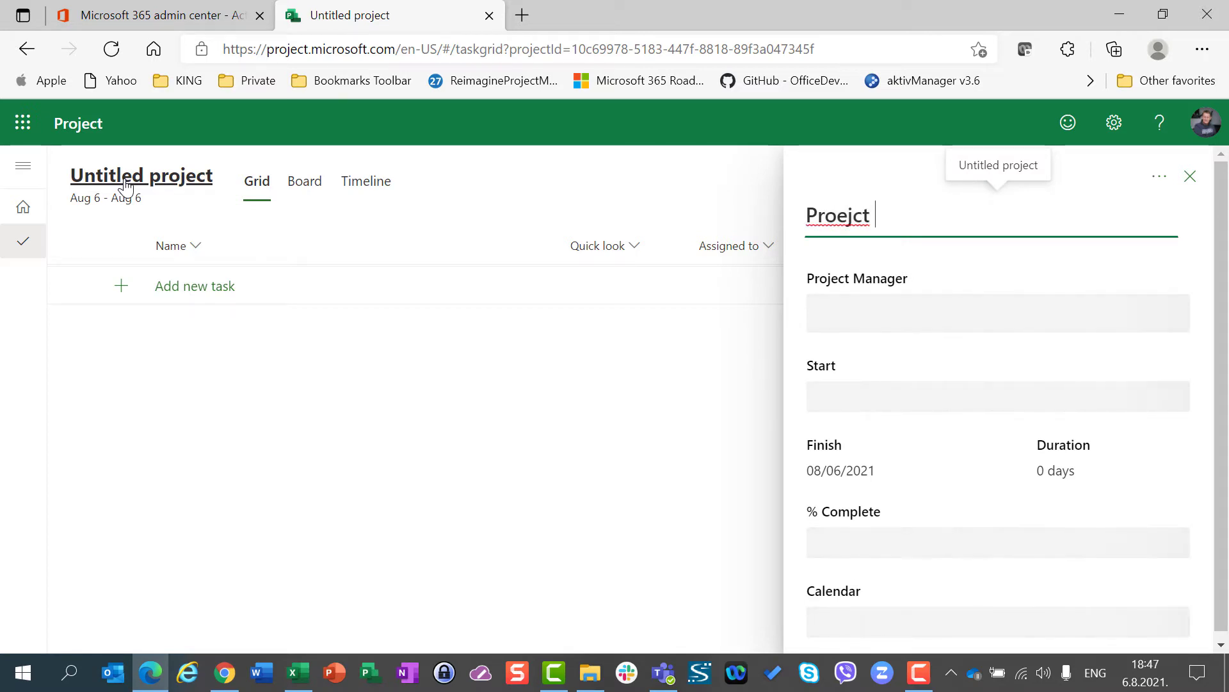
type("with users")
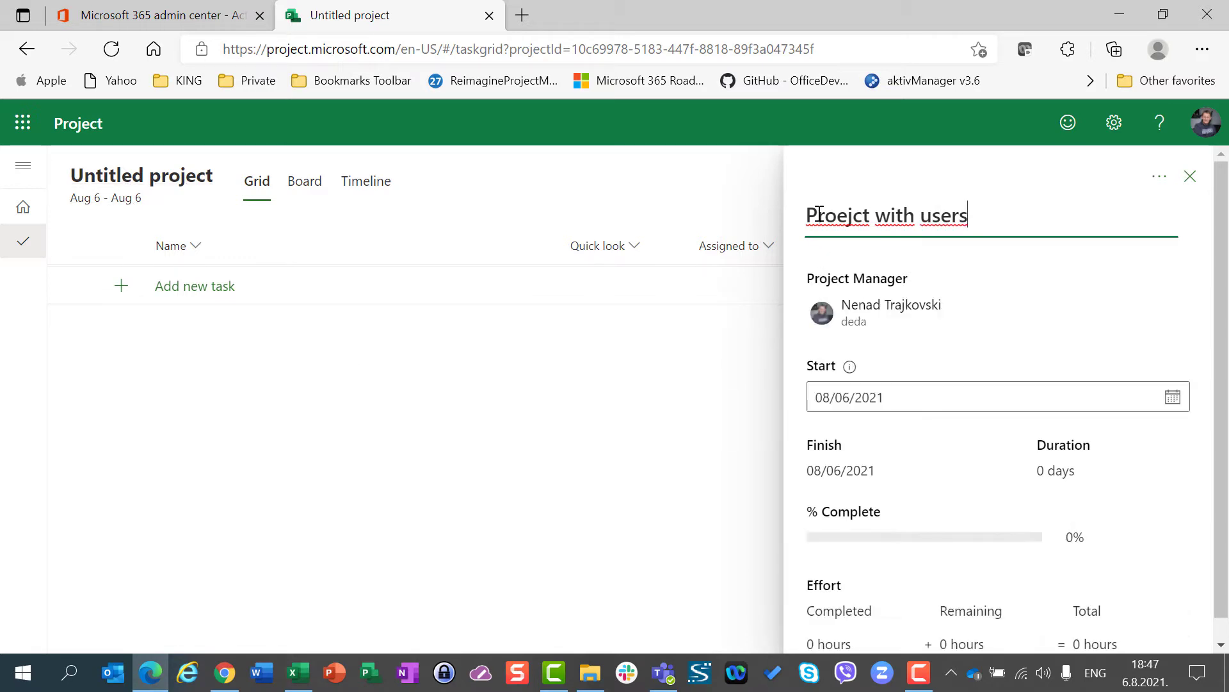
key("Home")
key("Right")
key("Right")
key("Right")
key("Right")
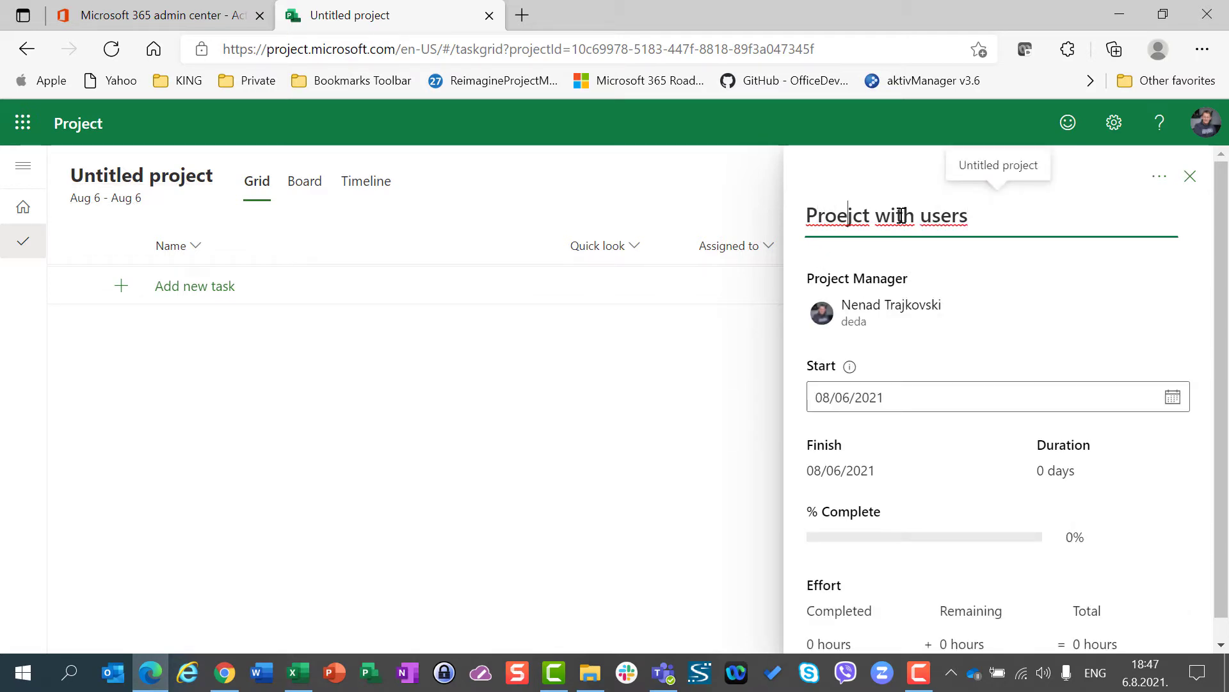
key("BackSpace")
type("e")
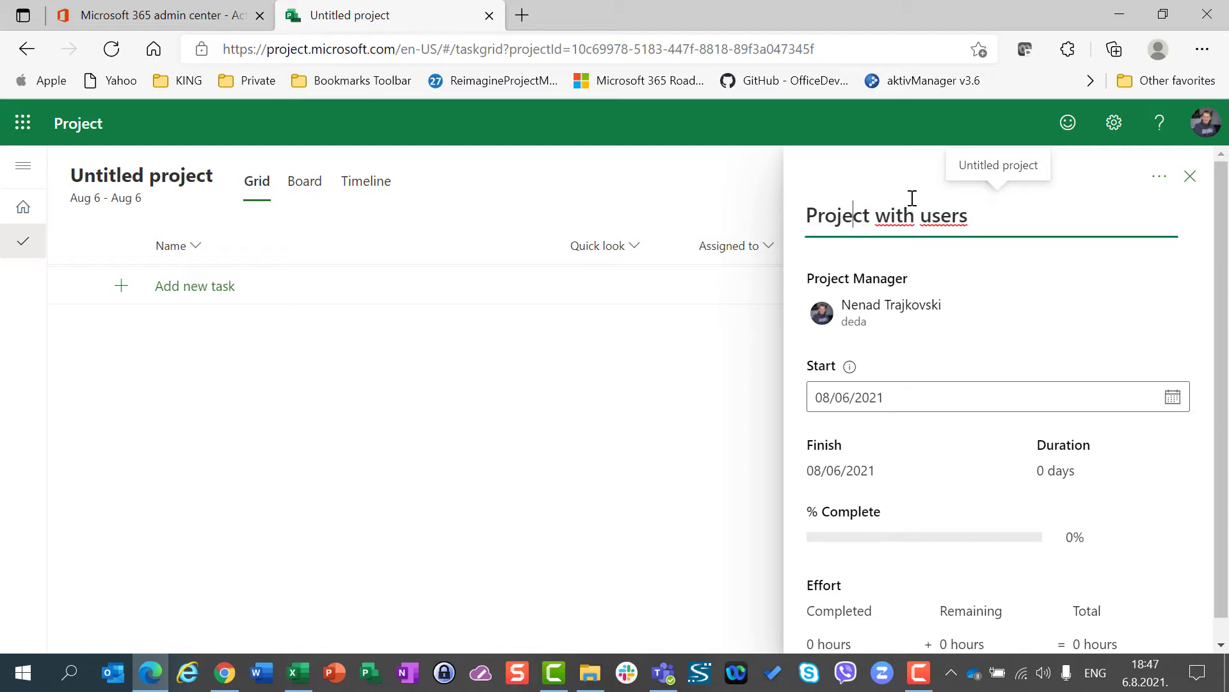
Step: Set the project start date to October 25, 2021
left_click(1181, 409)
left_click(983, 154)
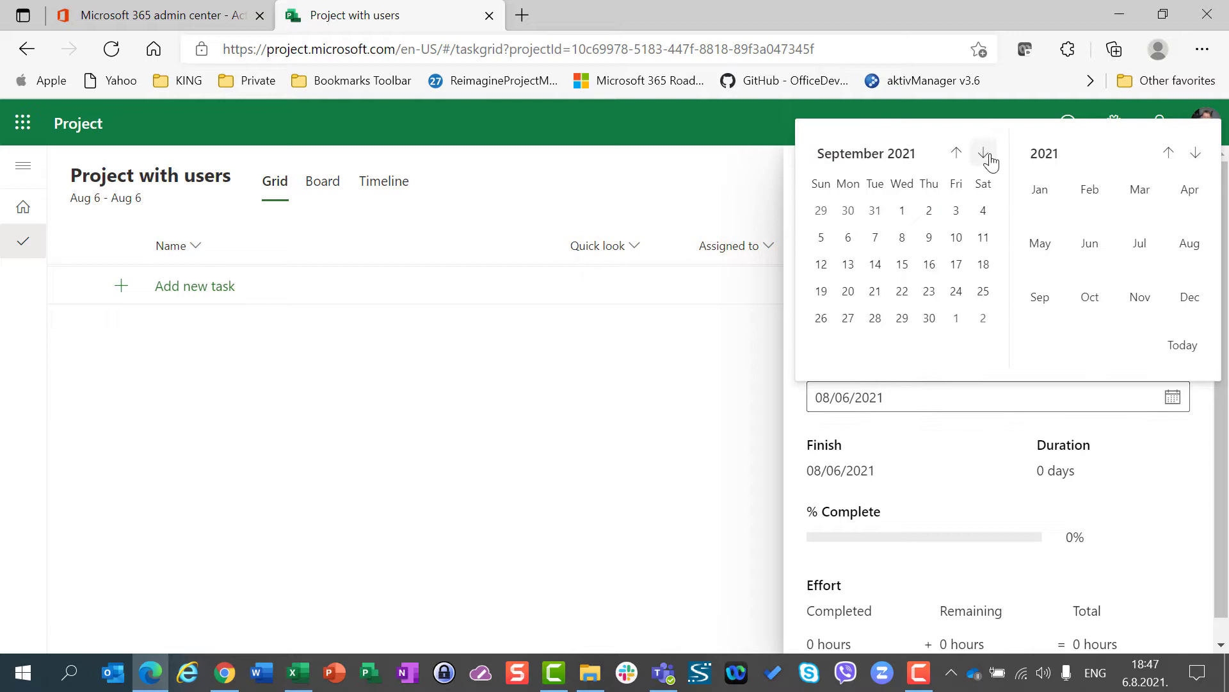
left_click(983, 154)
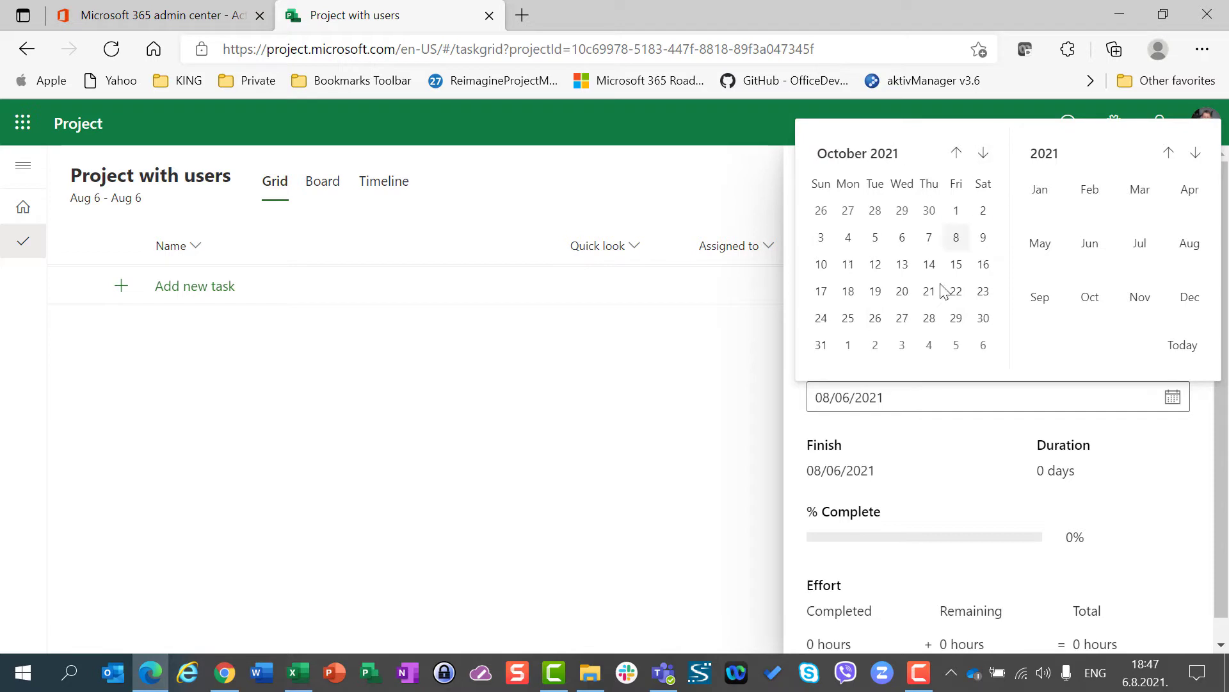
left_click(846, 320)
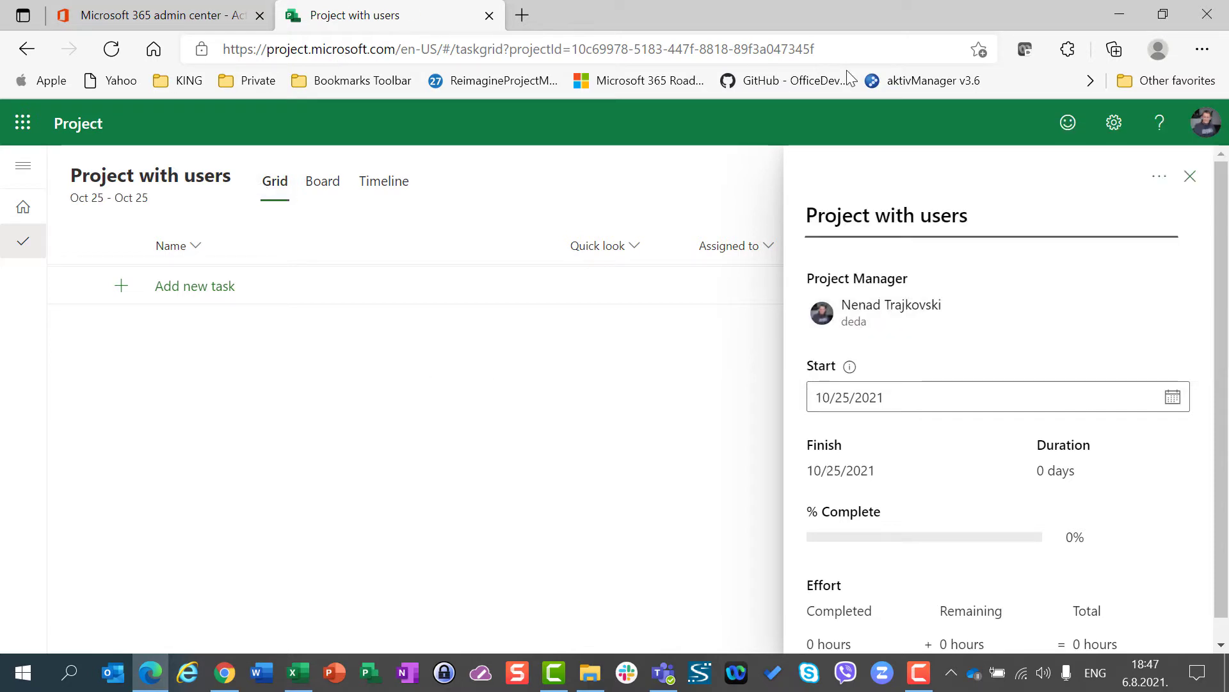
Step: Add three tasks named a, b and c
left_click(1189, 176)
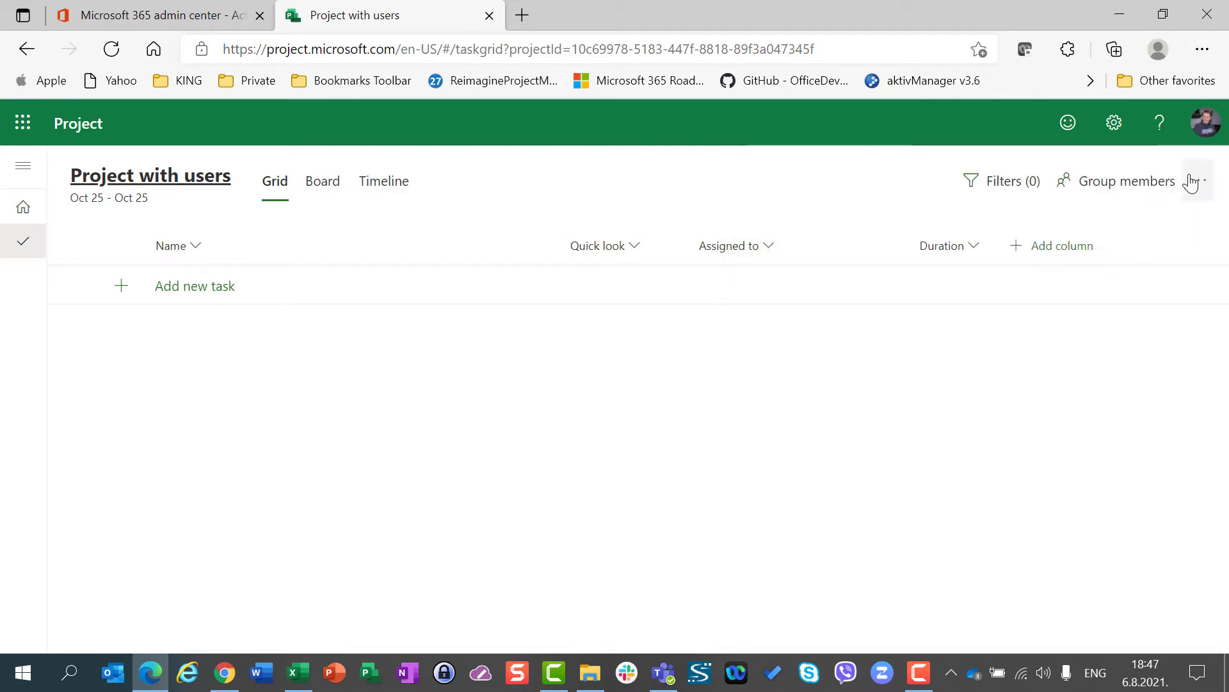
left_click(188, 293)
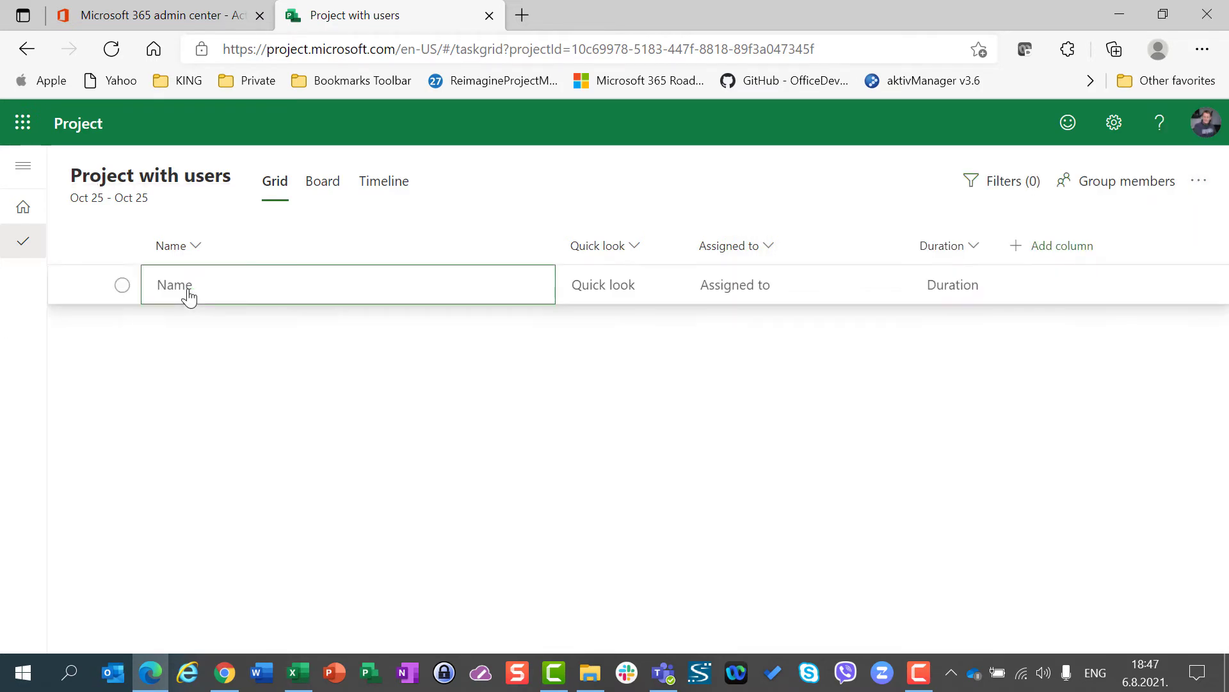
type("a")
key("Return")
type("b")
key("Return")
type("c")
key("Return")
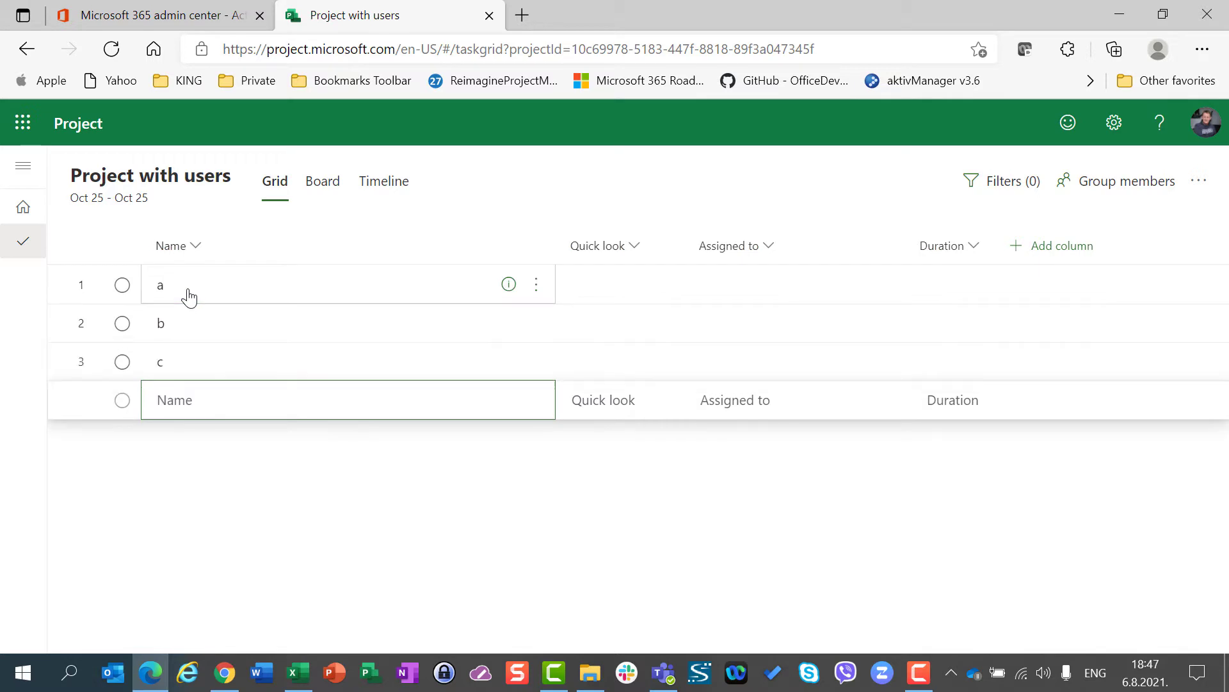
Step: Give tasks a, b and c durations of 1, 2 and 3 days
key("Up")
key("Up")
key("Up")
key("Right")
key("Right")
key("Right")
type("1")
key("Return")
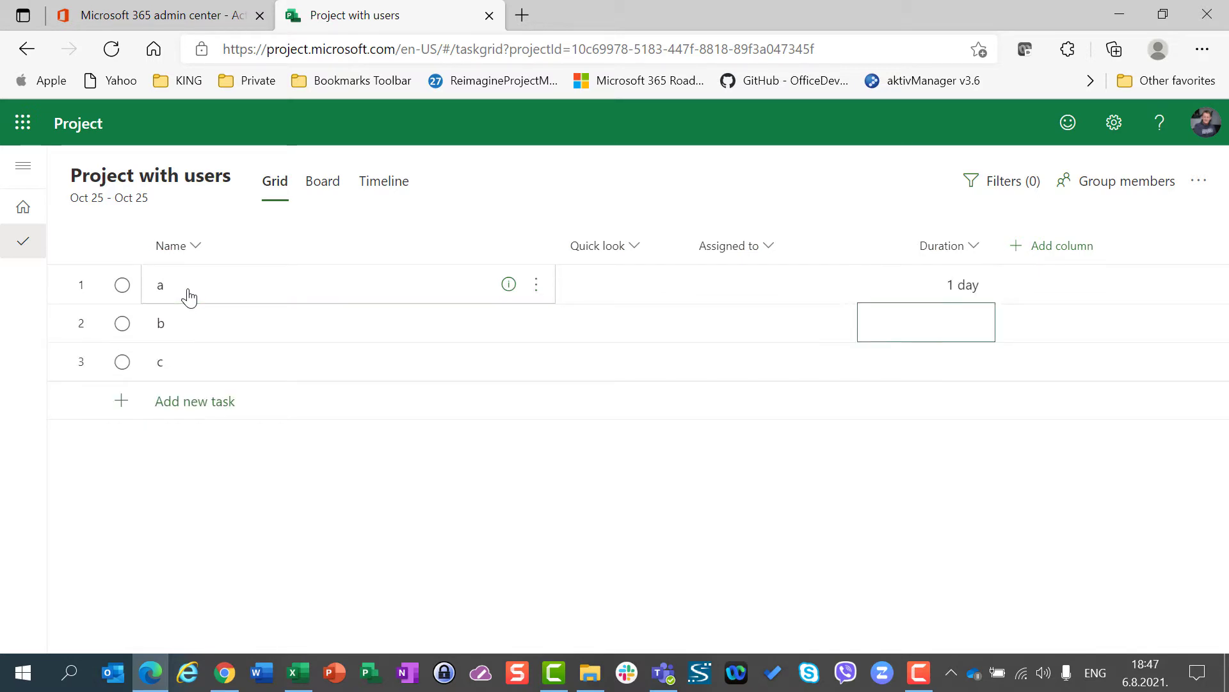
type("2")
key("Return")
type("3")
key("Return")
key("Up")
key("Up")
key("Up")
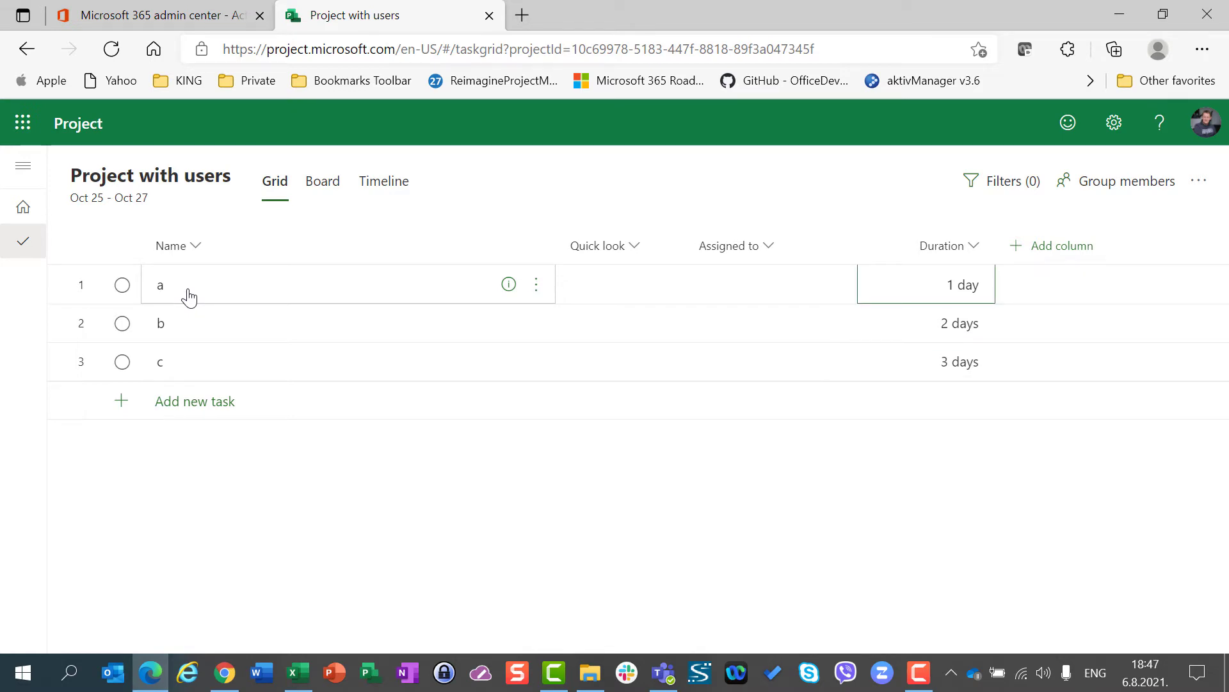
Step: Search for a user and assign them to task a, triggering the group-sharing warning
left_click(746, 295)
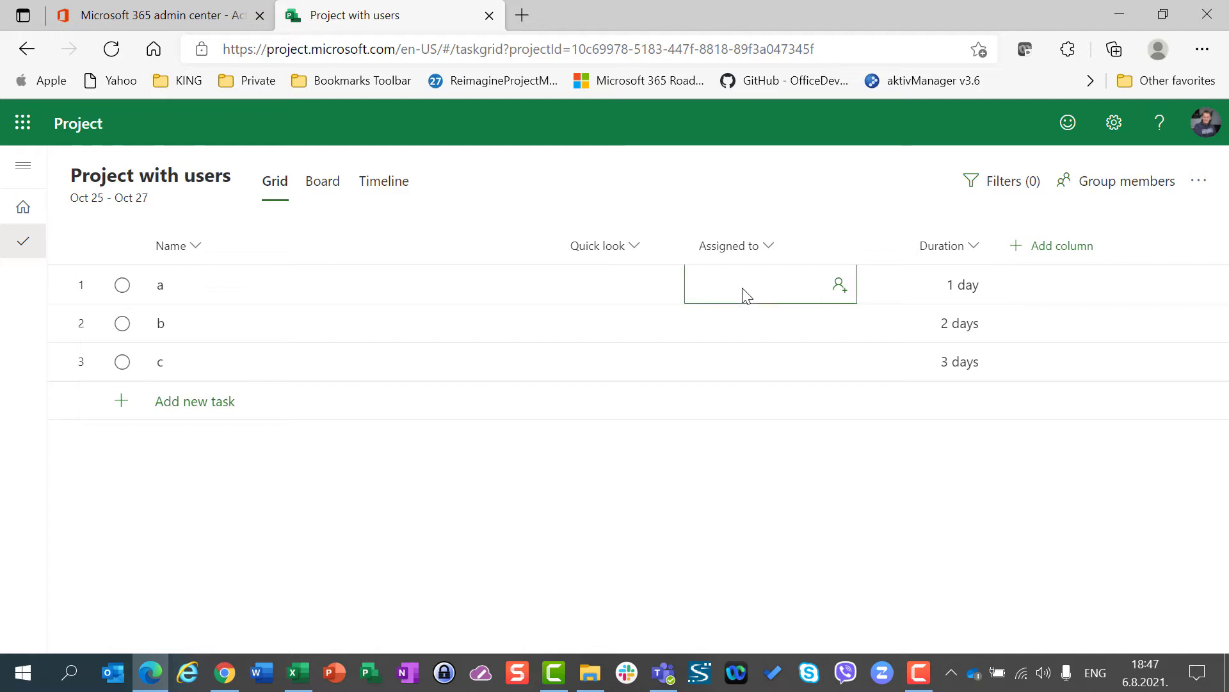
left_click(846, 296)
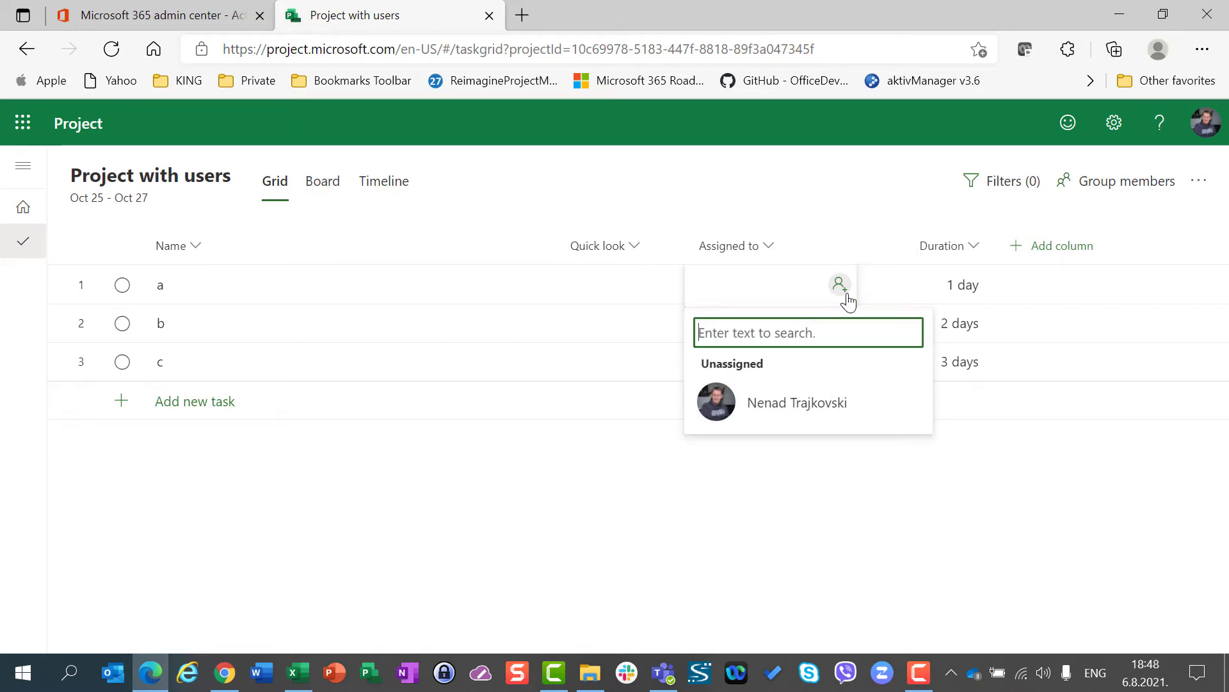
type("john")
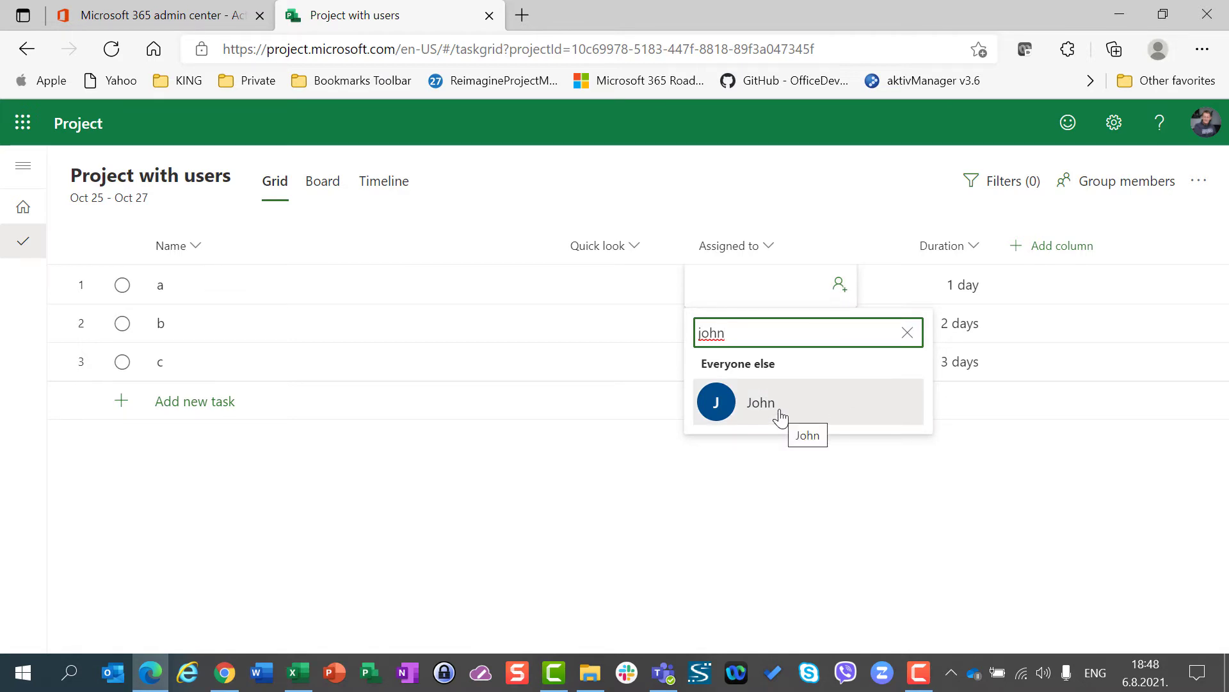
left_click(781, 416)
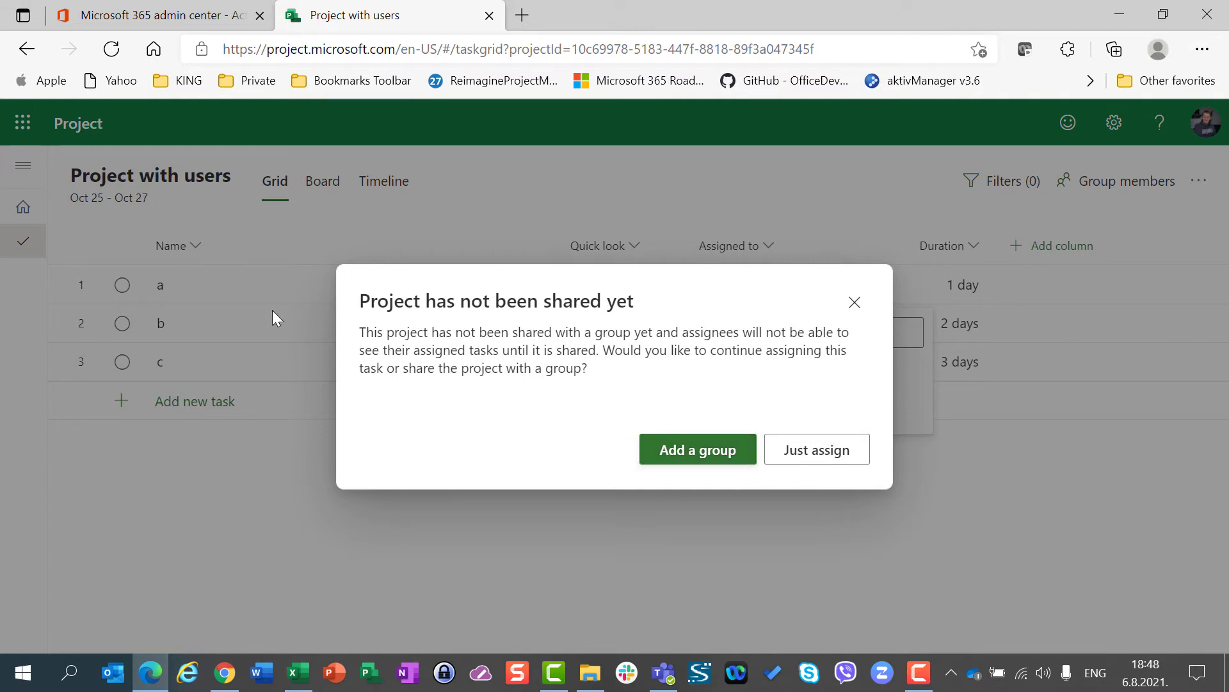
Step: Create a new private group 'Project with users' for the project instead of joining an existing one
left_click(793, 456)
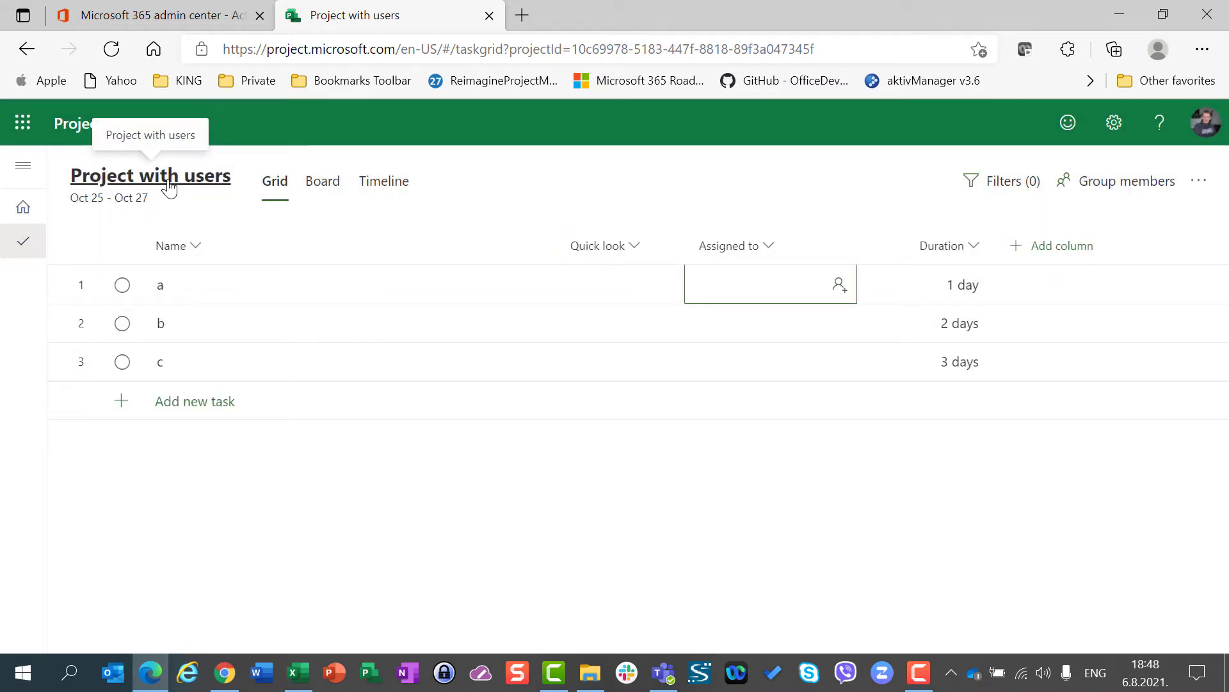
left_click(1138, 195)
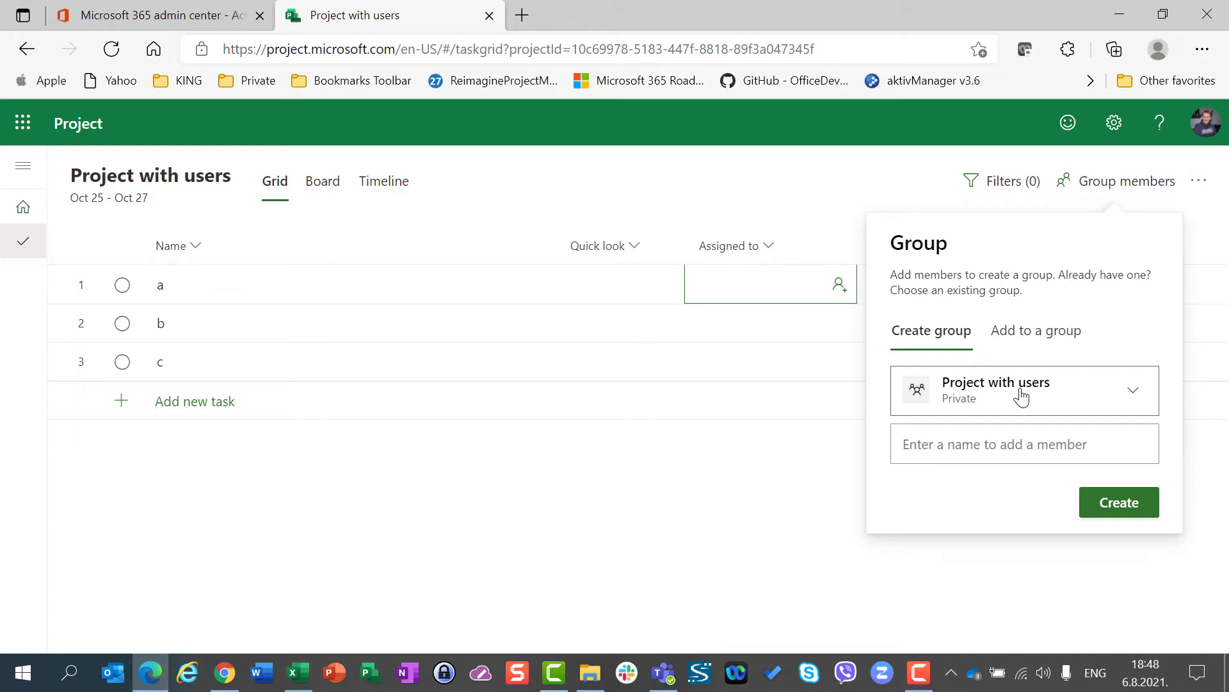
left_click(1065, 332)
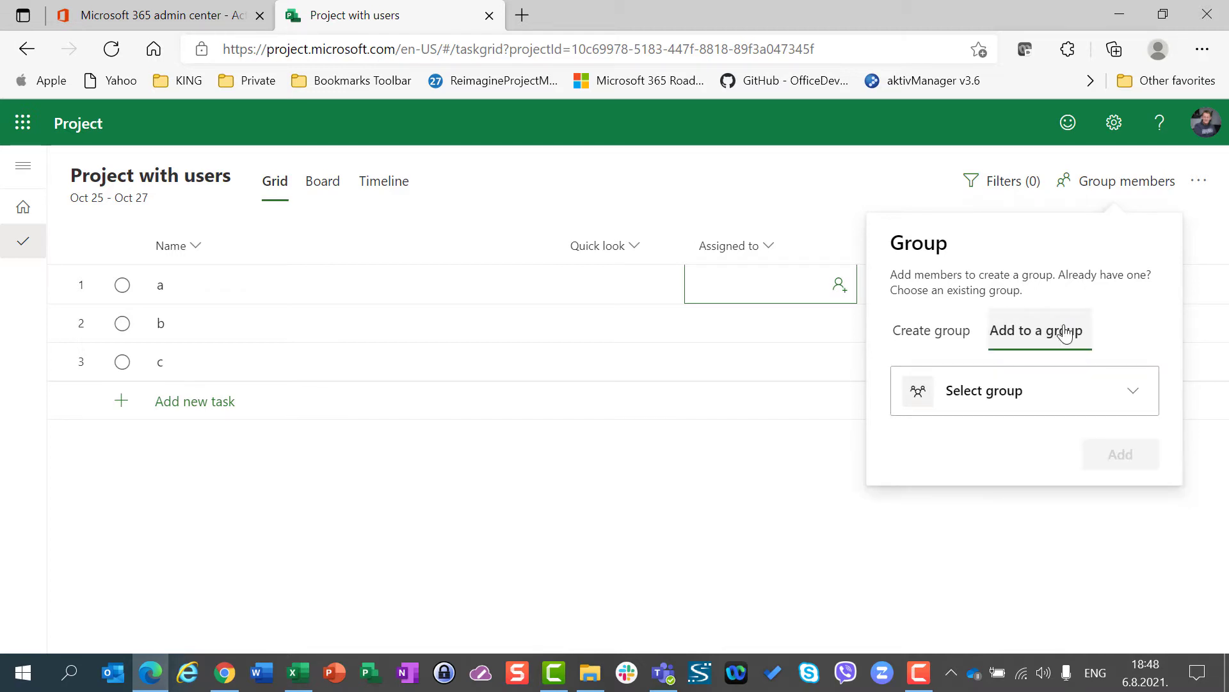
left_click(1037, 405)
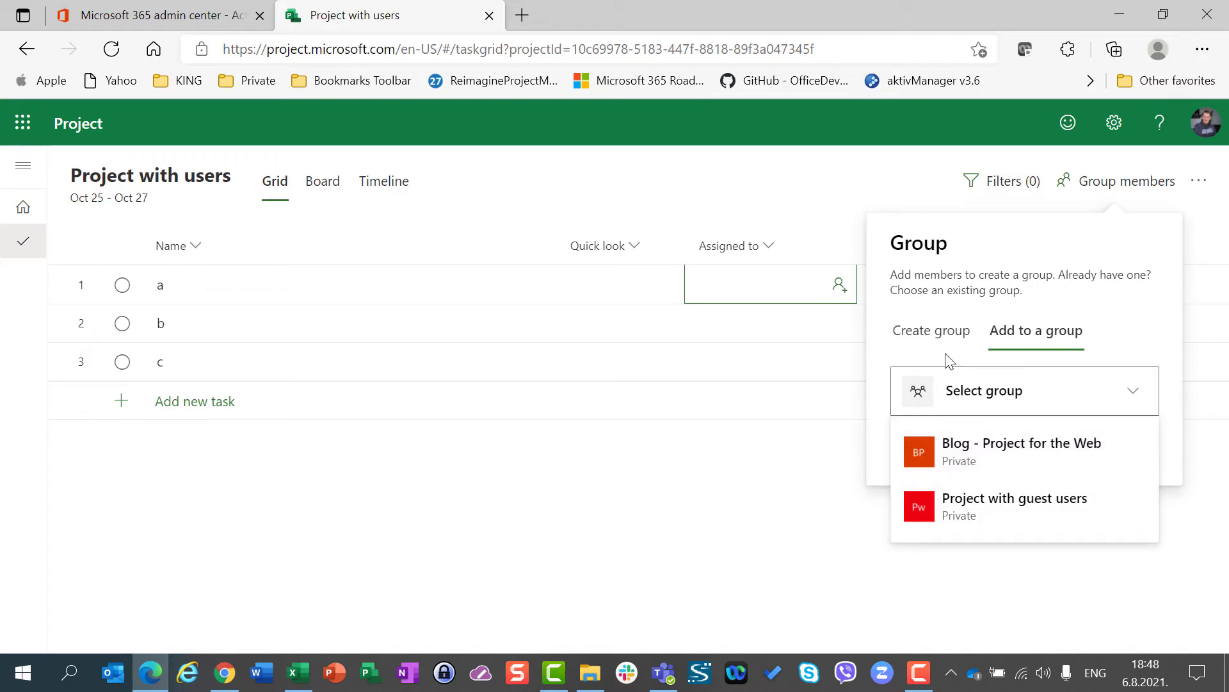
left_click(908, 333)
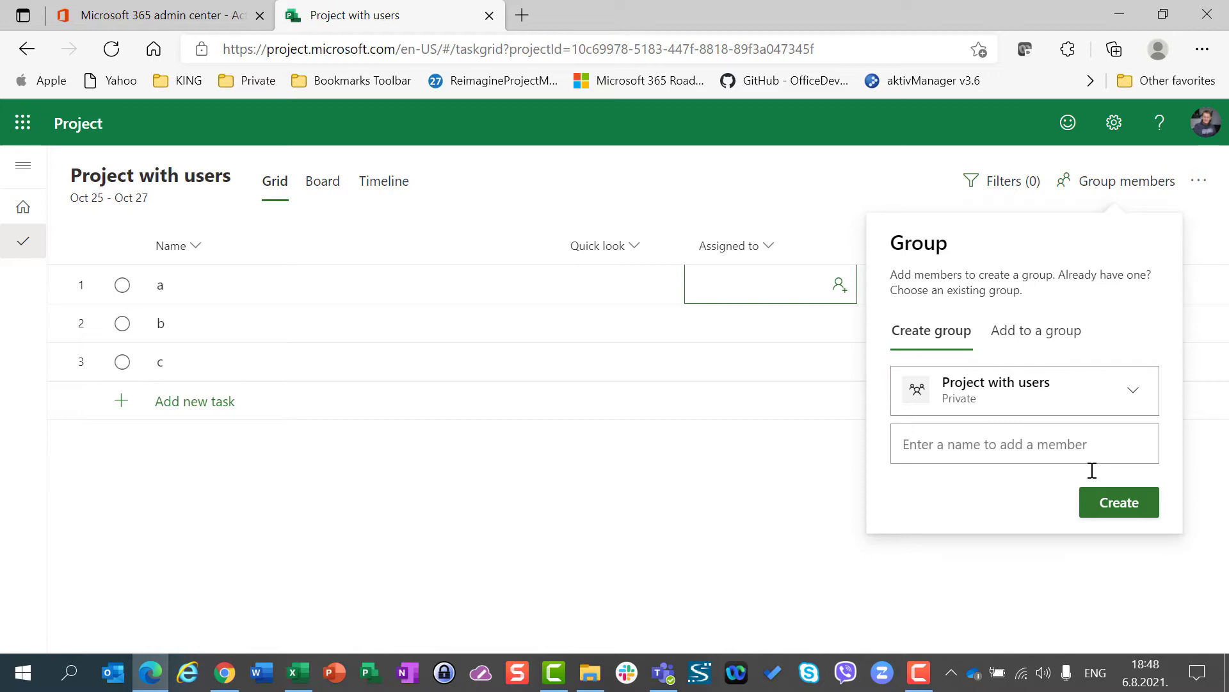
left_click(1106, 506)
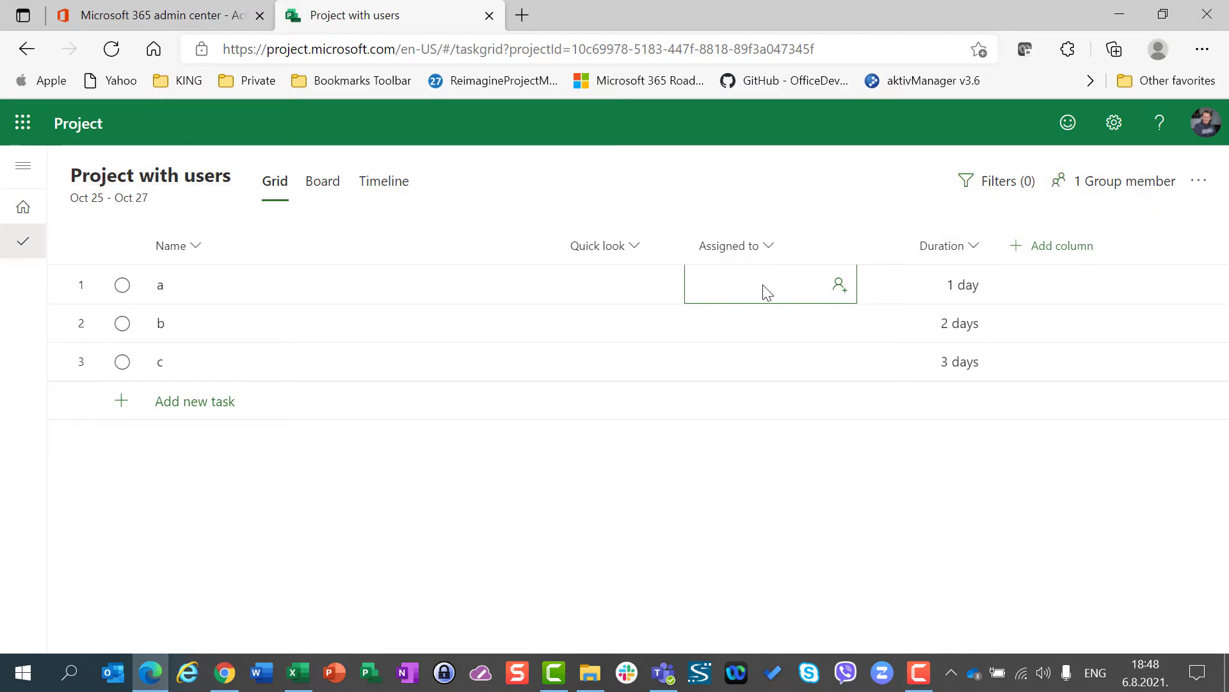
Step: Add two users as members of the 'Project with users' group, bringing it to 3 members
left_click(1096, 192)
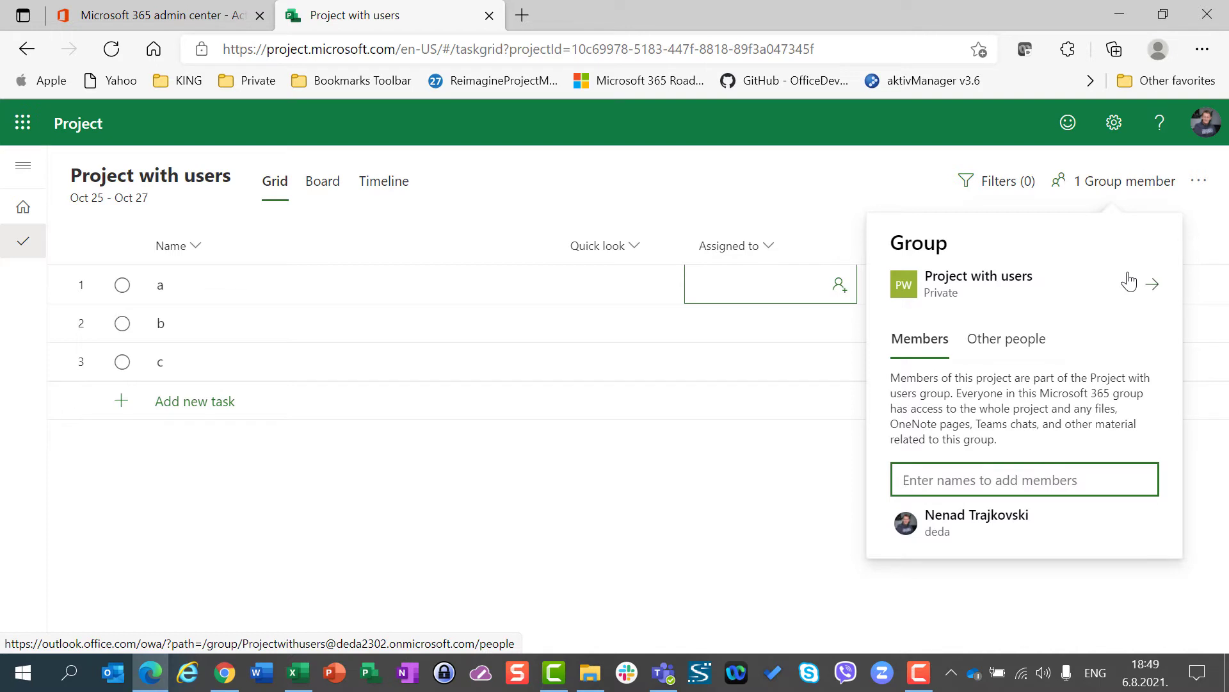
type("John")
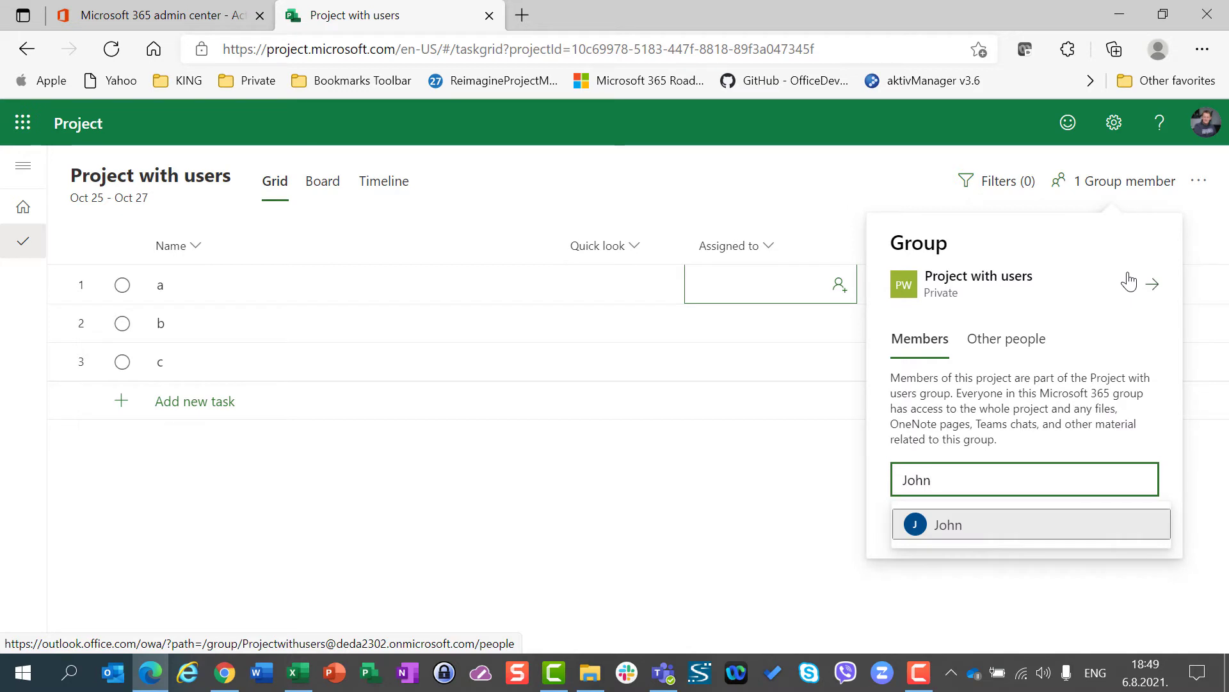
left_click(912, 527)
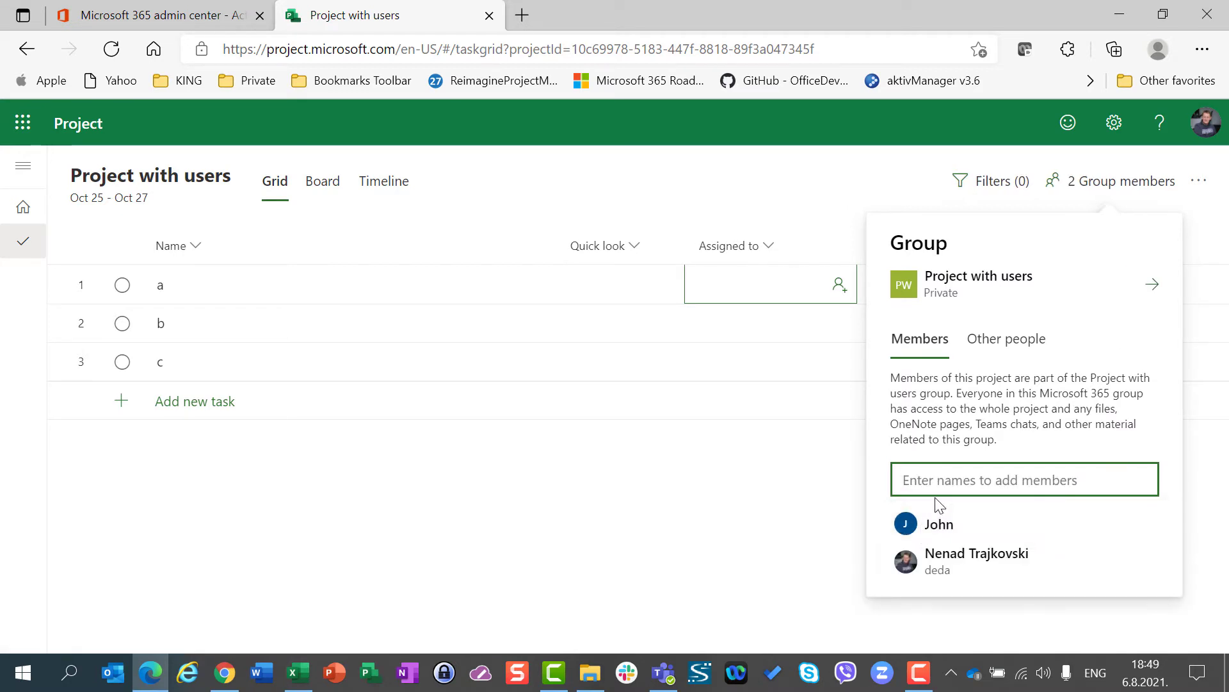
type("mary")
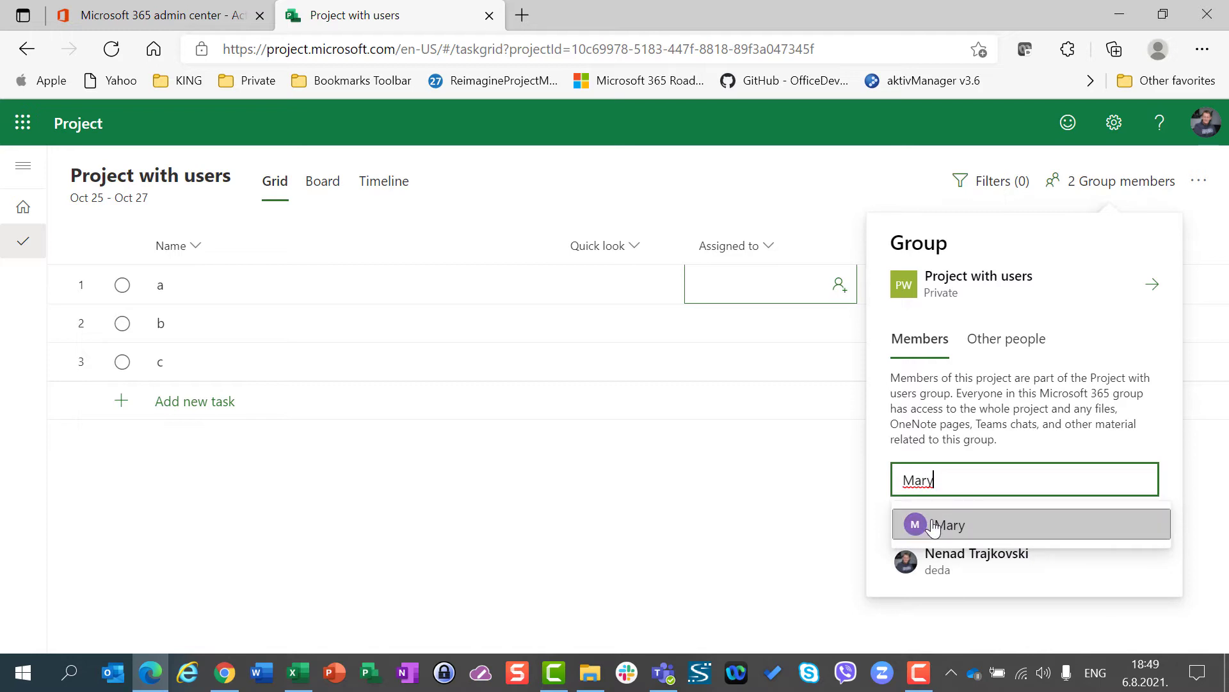
left_click(923, 520)
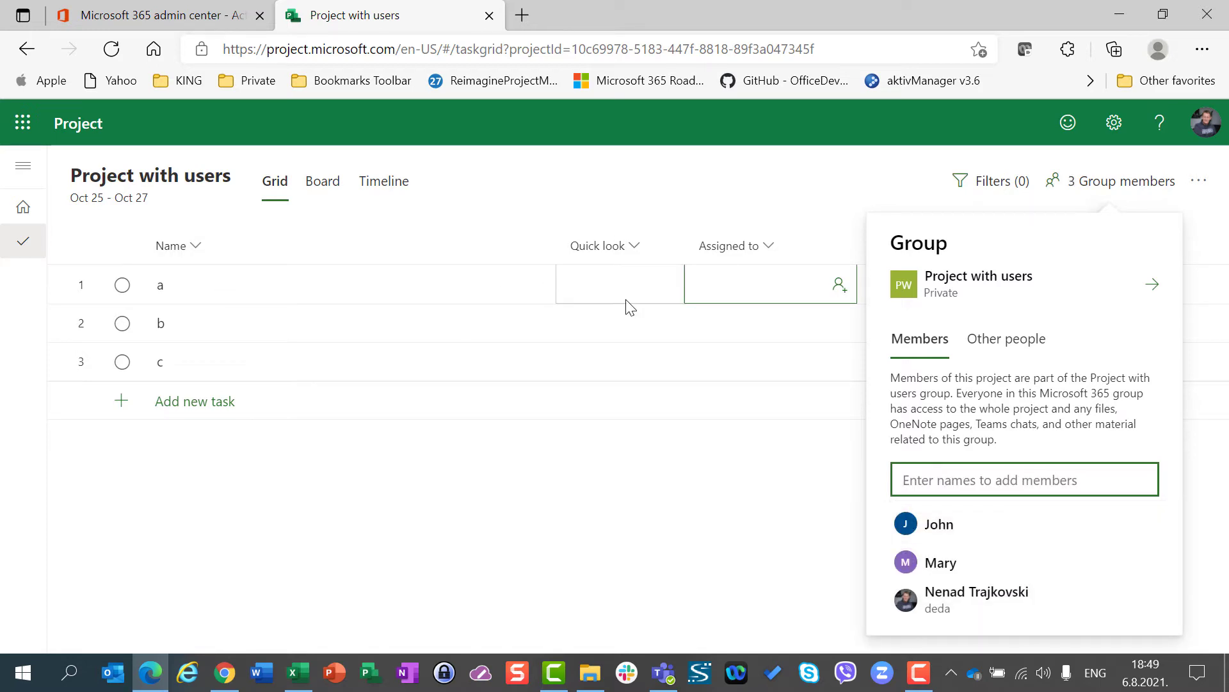
Step: Assign both newly added group members to task a
left_click(730, 284)
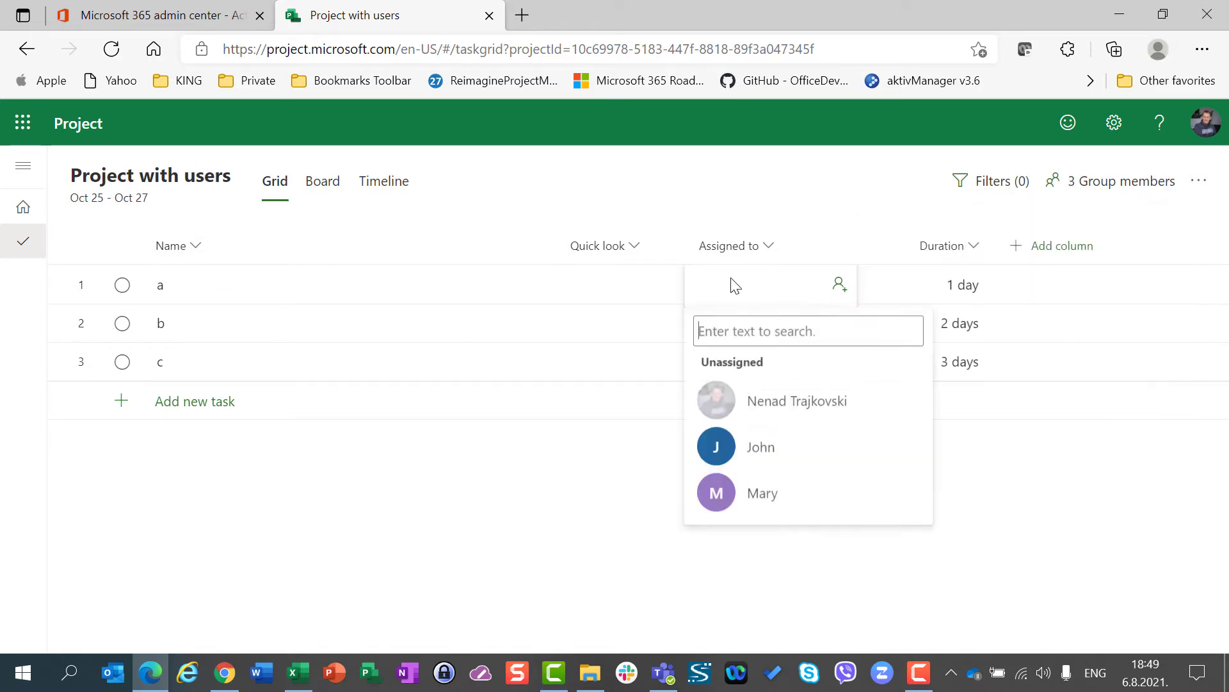
left_click(747, 449)
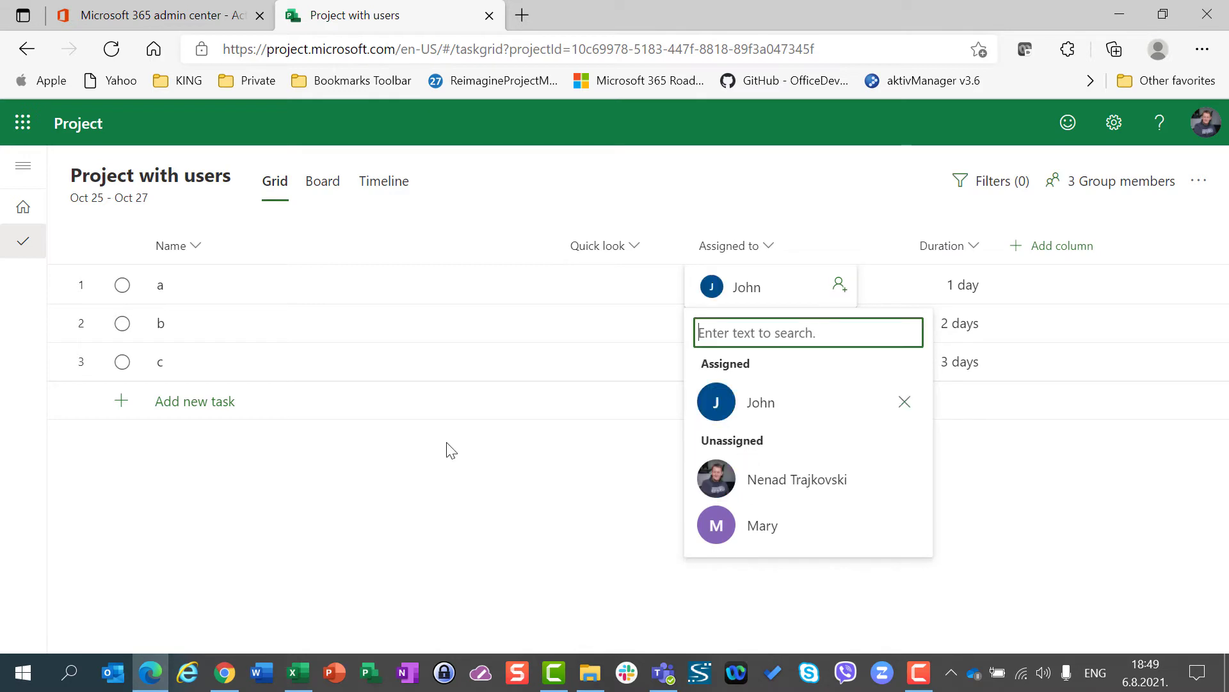
left_click(787, 540)
left_click(289, 552)
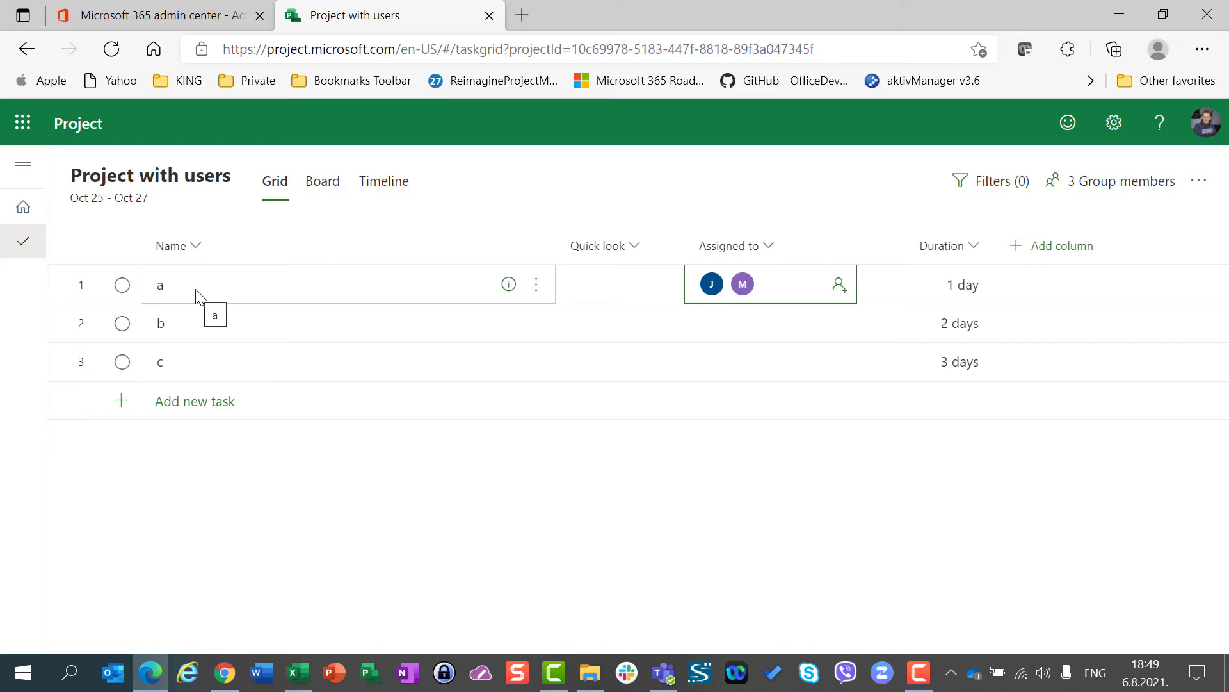
Step: Assign a guest user to task b with Just assign, keeping them out of the group
left_click(748, 325)
type("peter")
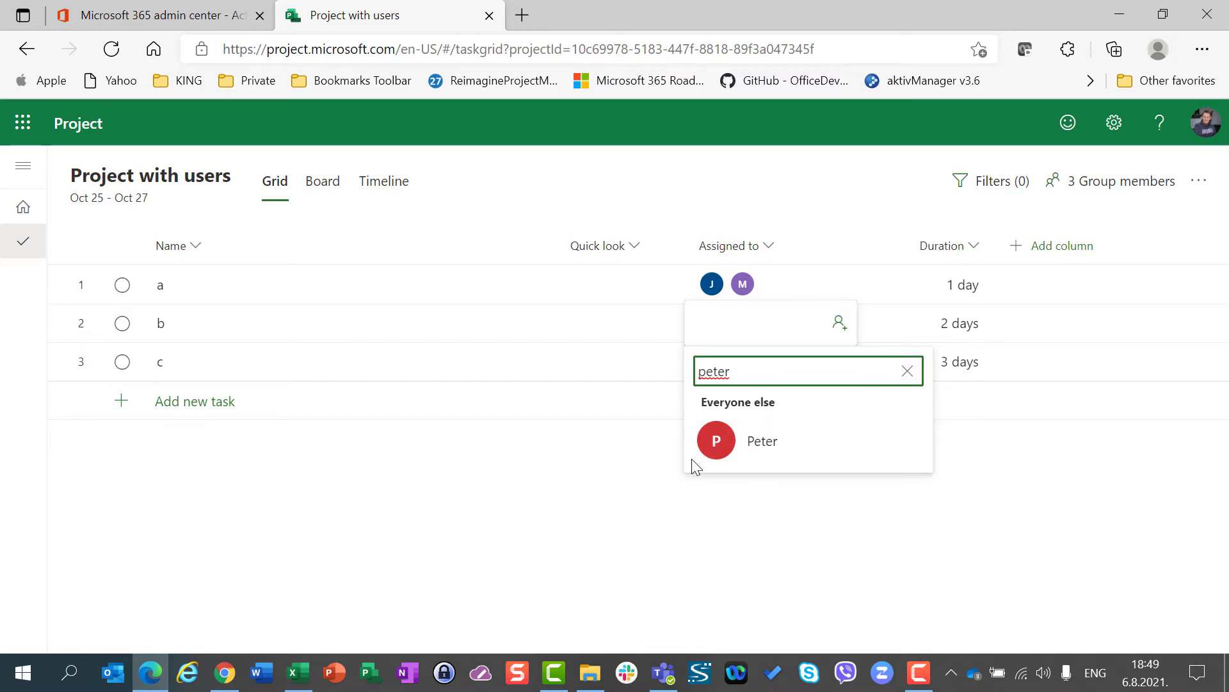
left_click(768, 455)
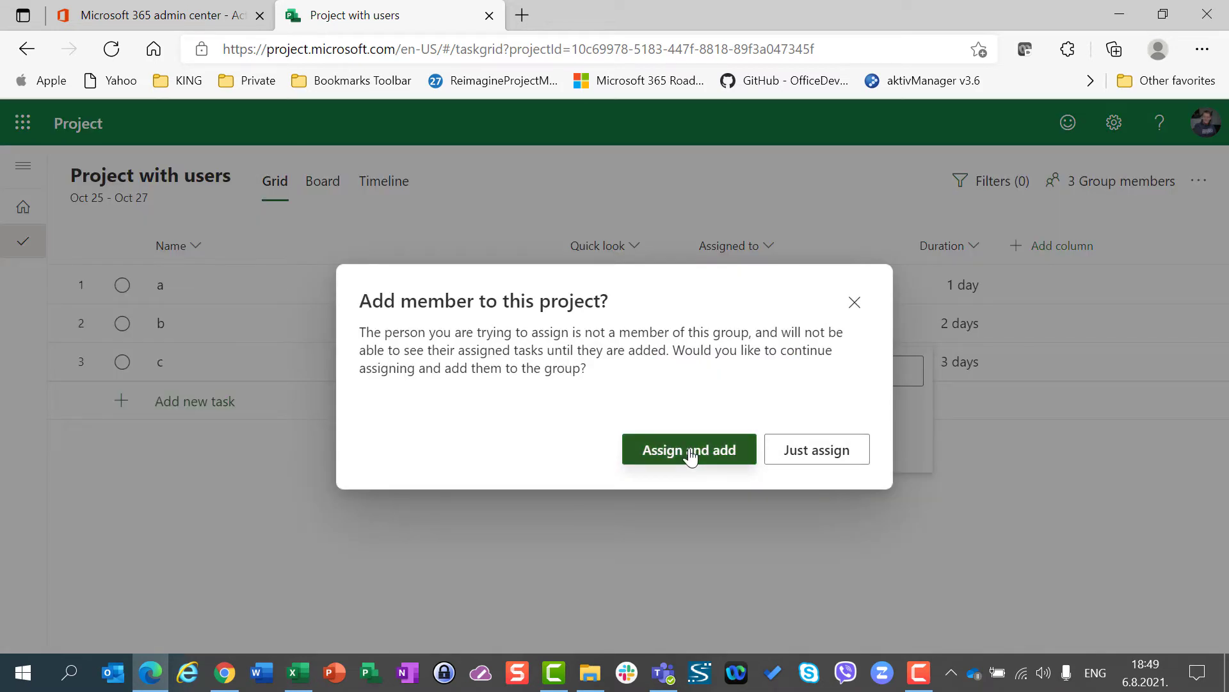
left_click(817, 451)
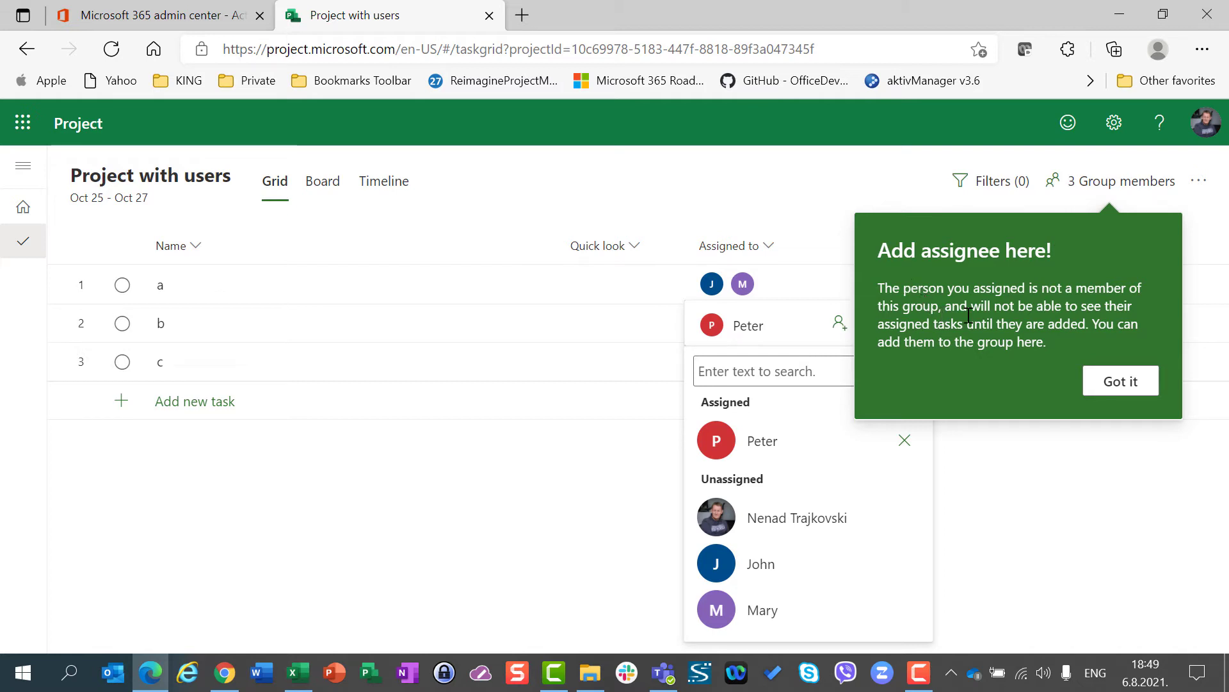
left_click(1023, 311)
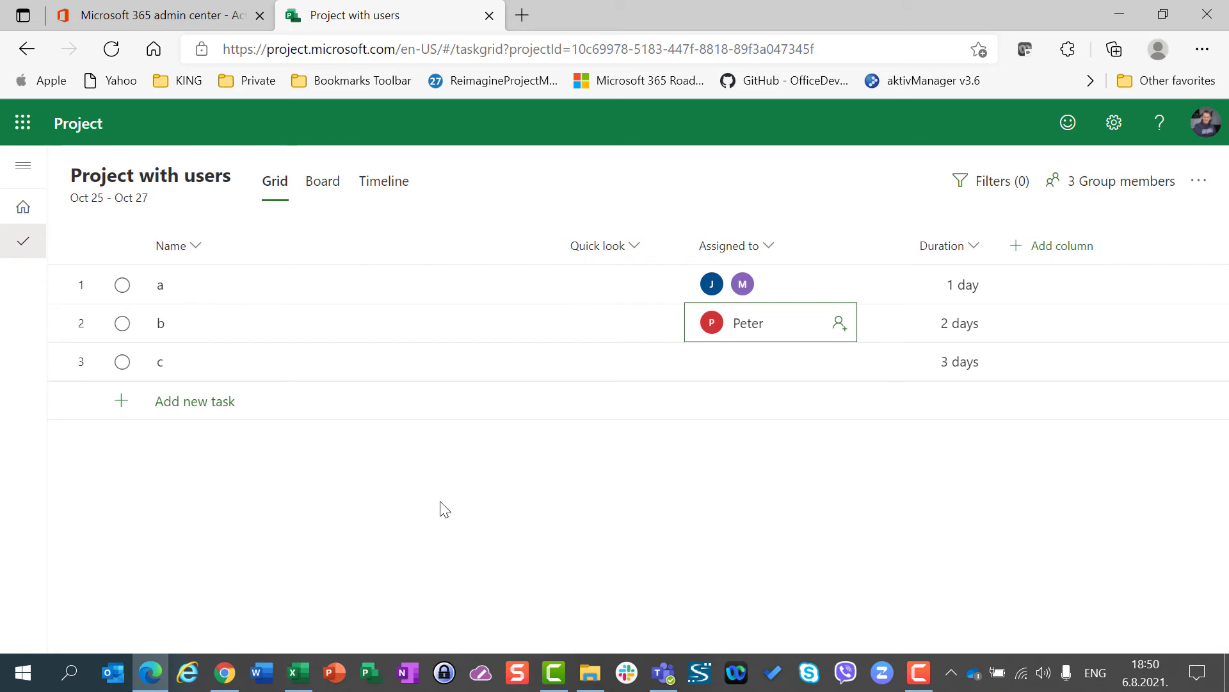
Step: Add a fourth member to the group, then view the Other people list of non-members
left_click(1137, 192)
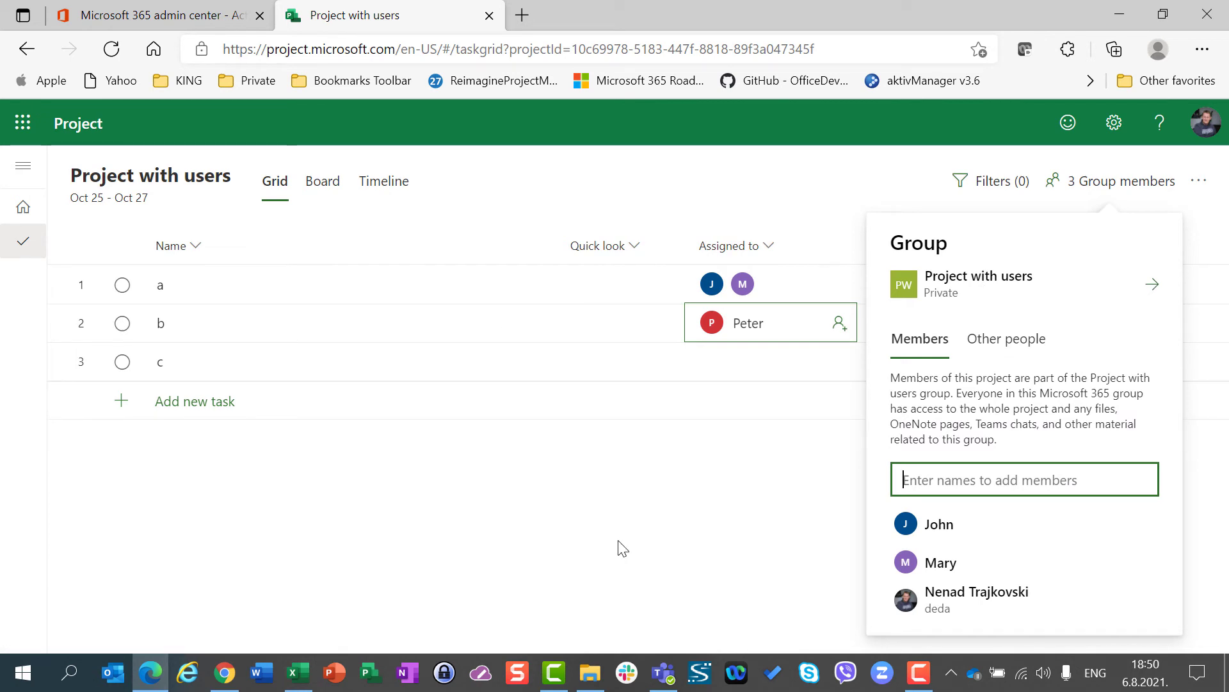
left_click(1023, 480)
type("Ellen")
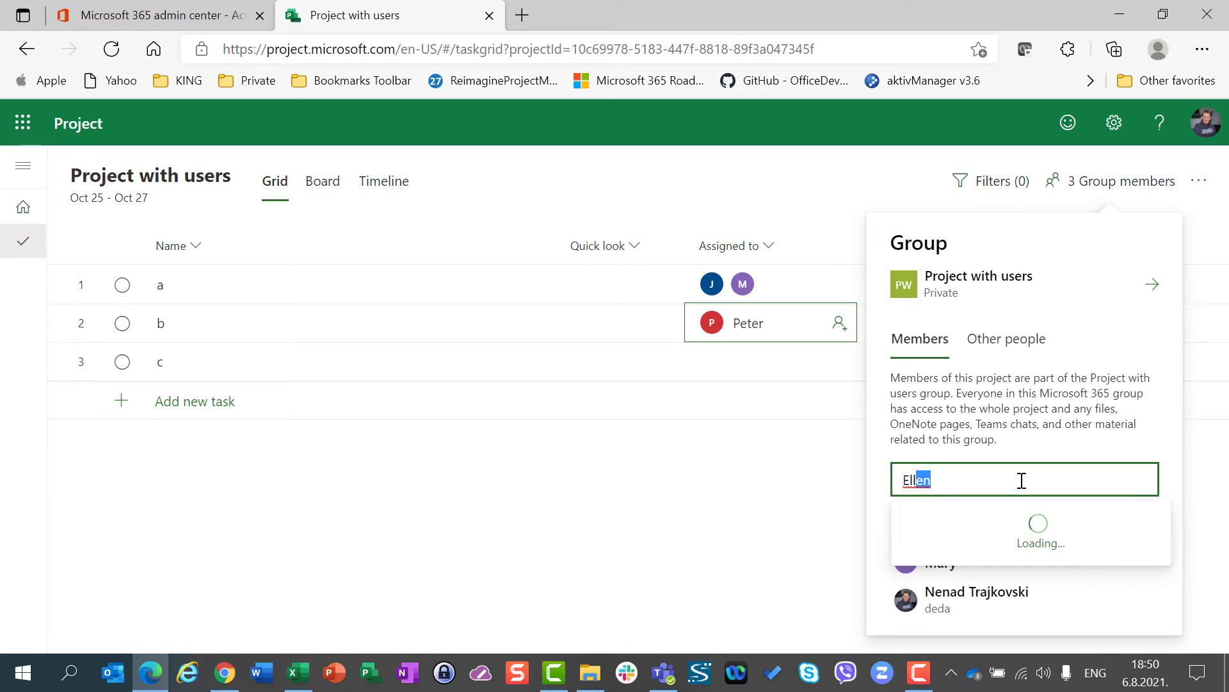
key("Return")
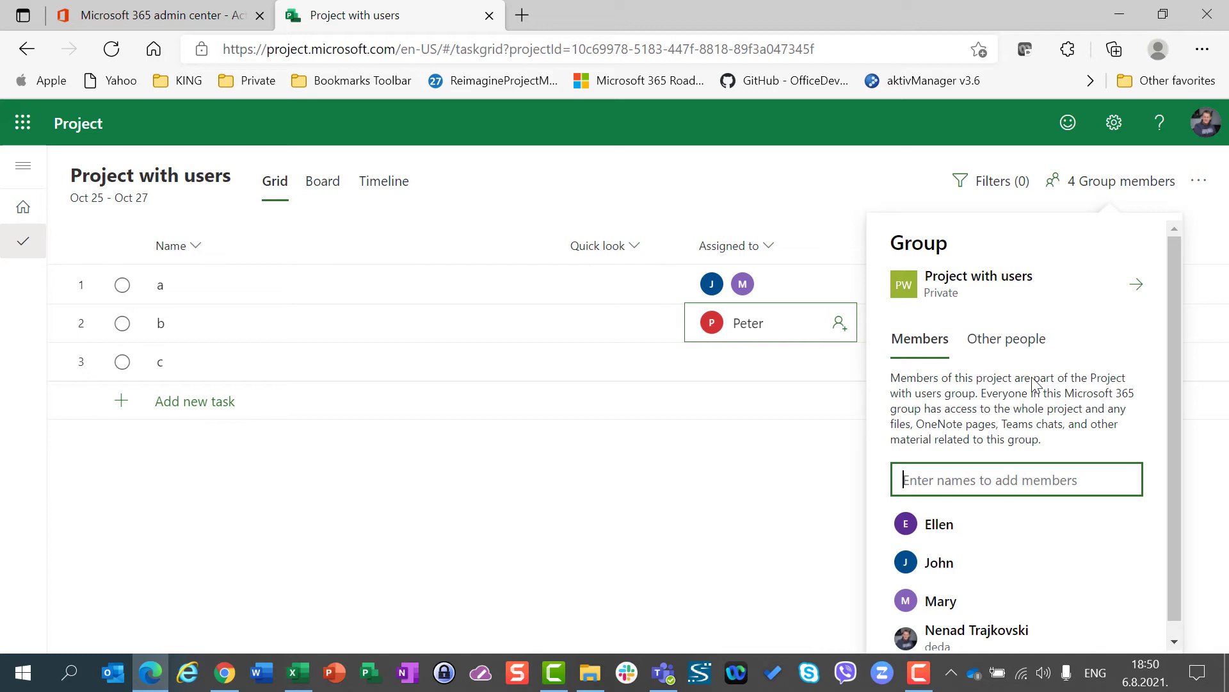
left_click(1034, 343)
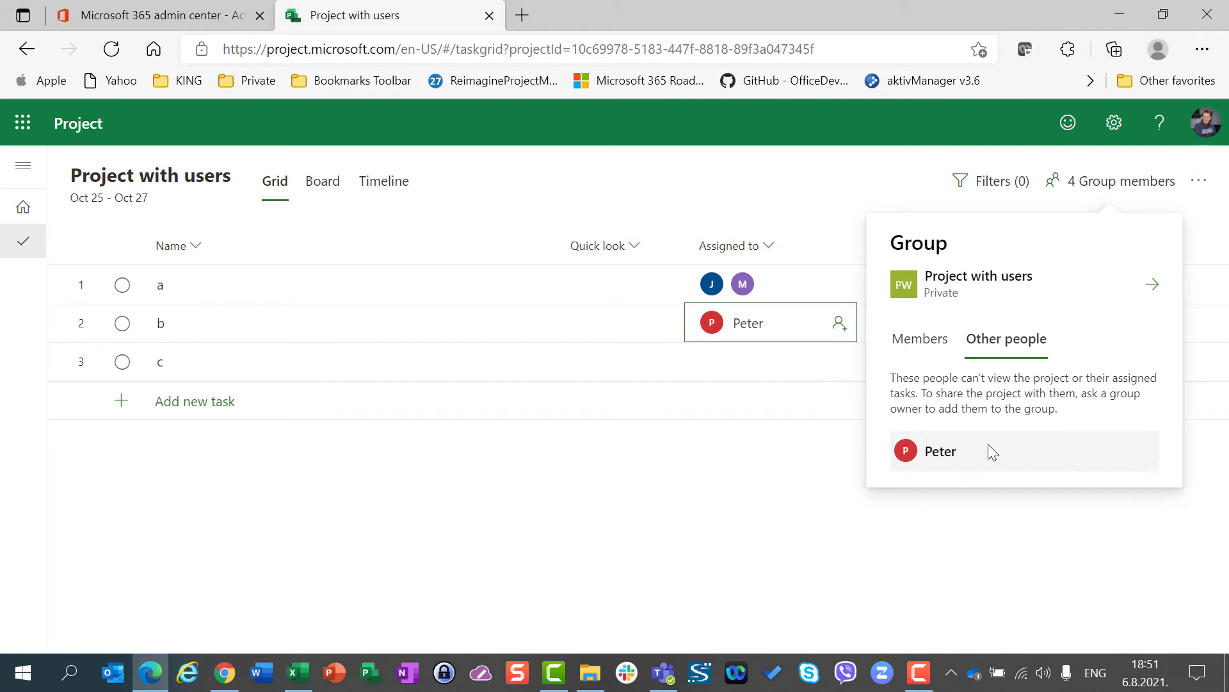
Step: Add a fifth member to the group and confirm the task b guest remains under Other people
left_click(929, 339)
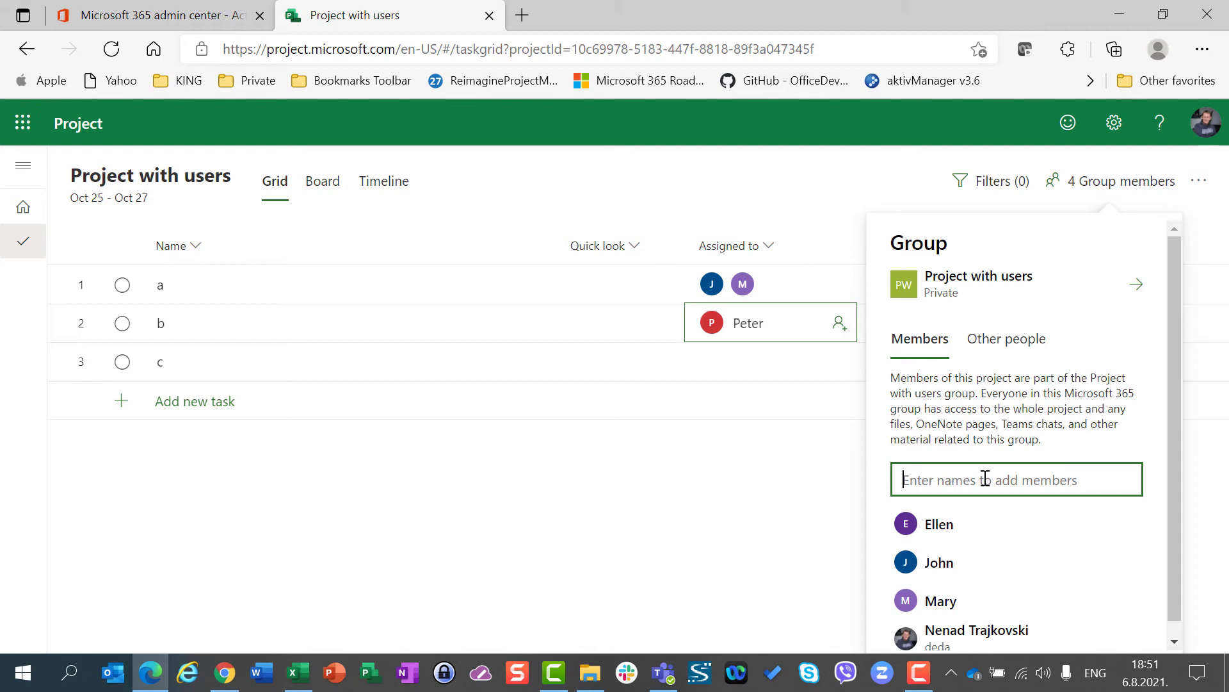
type("jim")
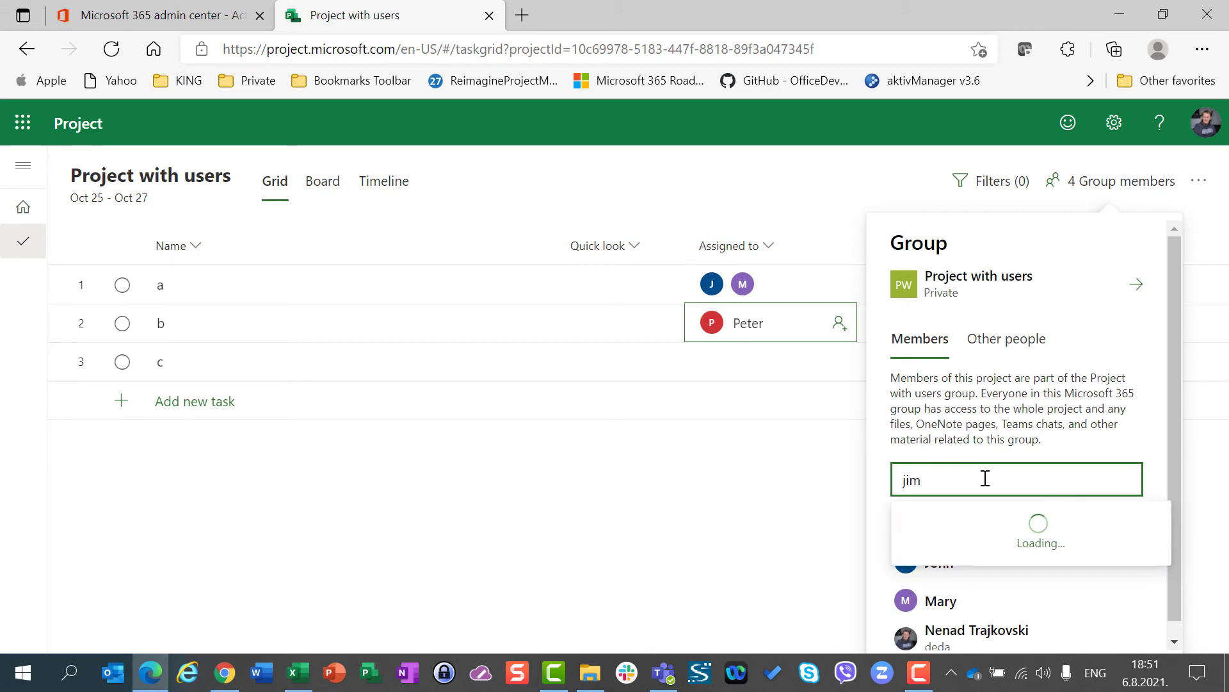
key("BackSpace")
key("BackSpace")
key("BackSpace")
type("Jim")
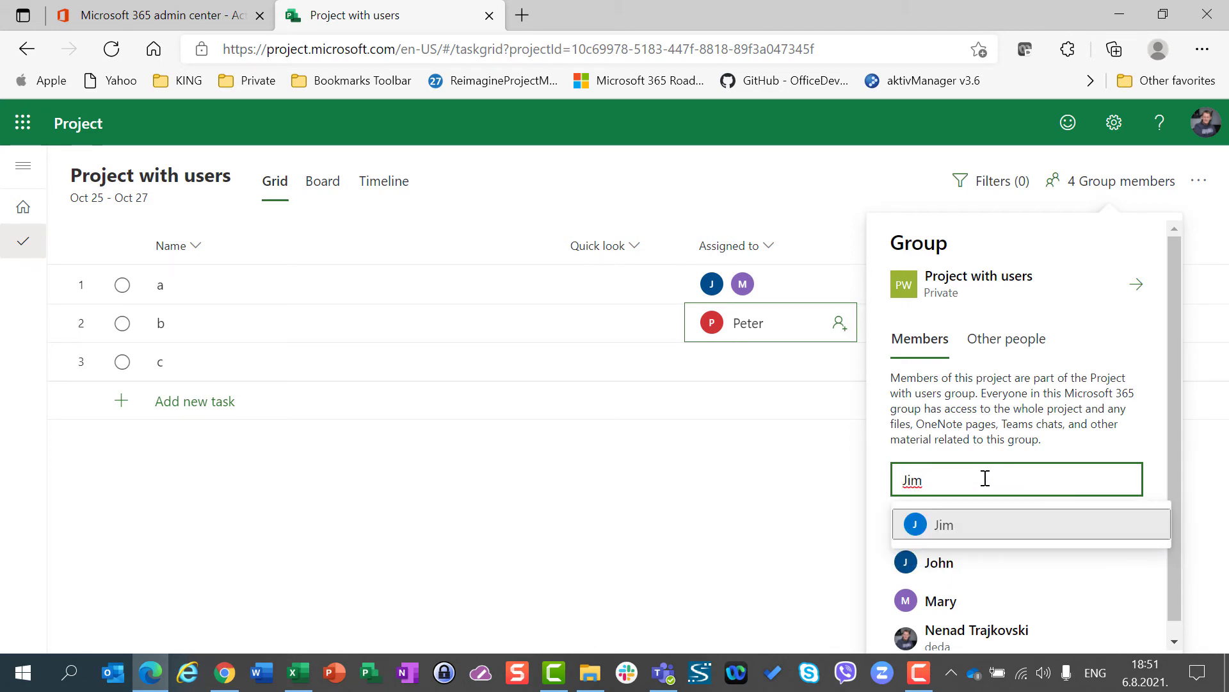
left_click(971, 523)
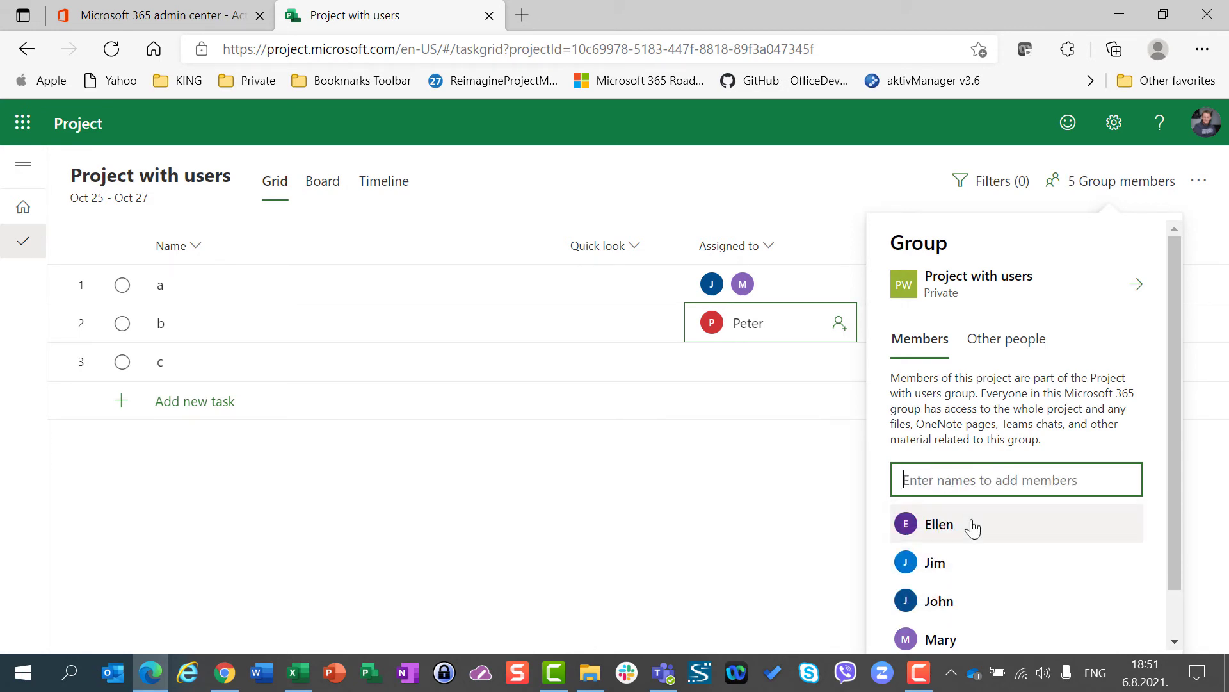
left_click(1028, 351)
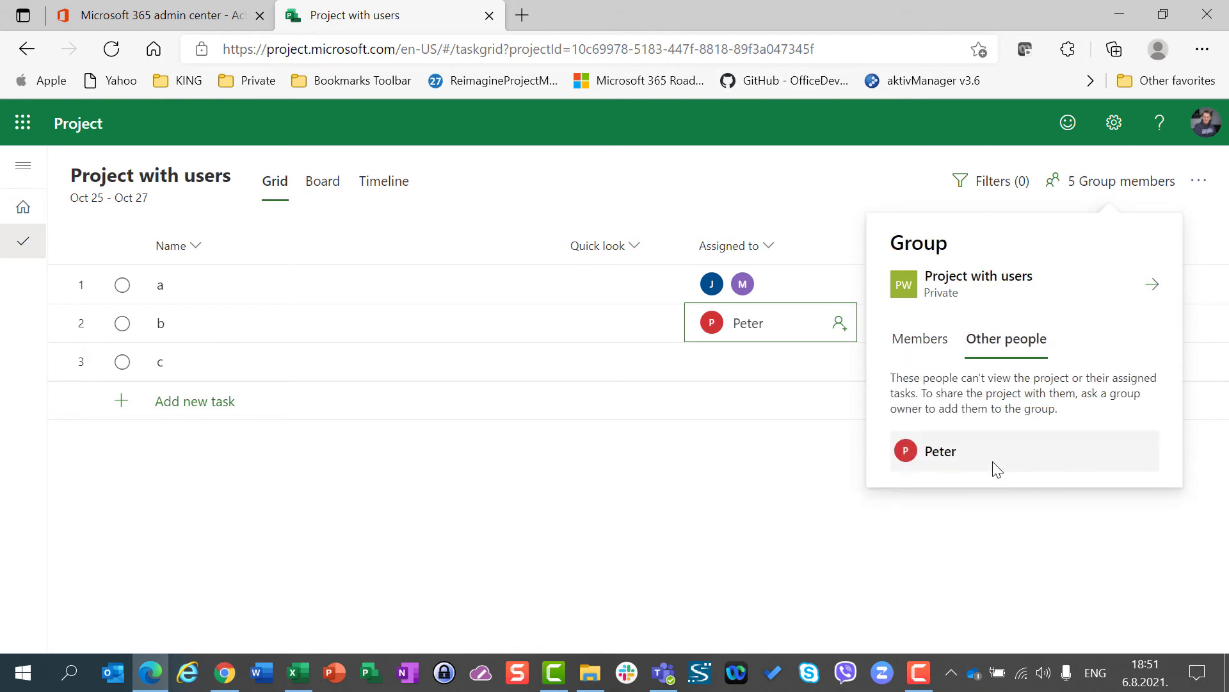
left_click(924, 344)
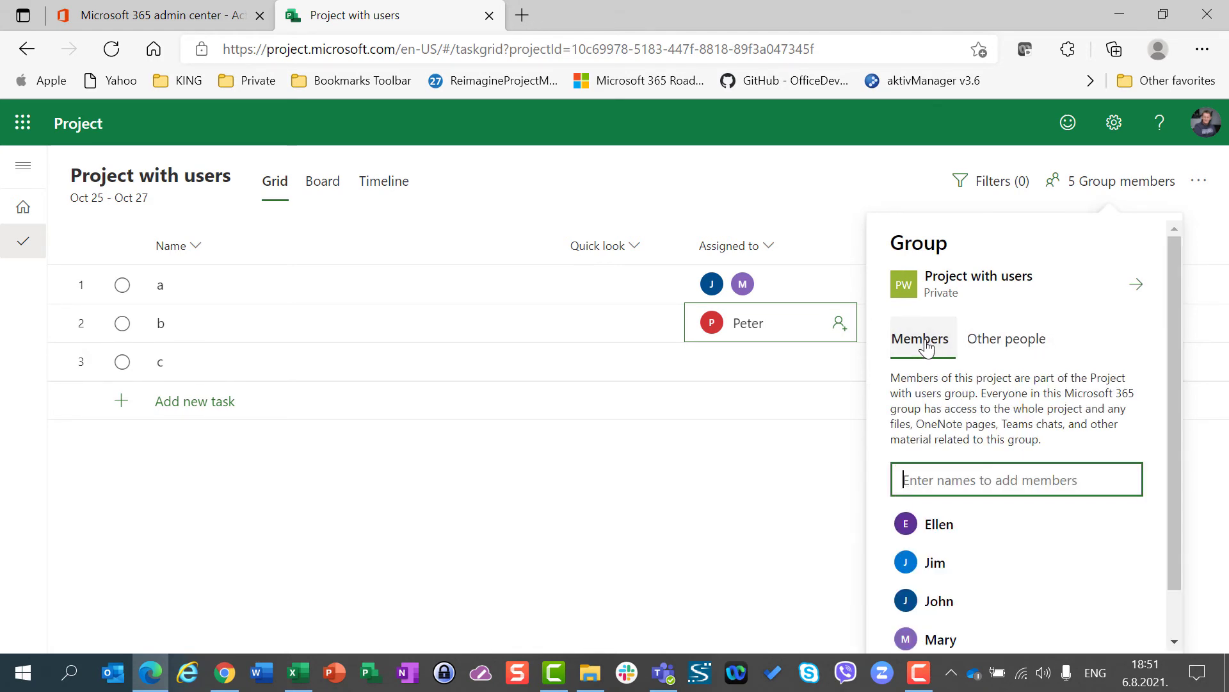
mouse_move(1178, 490)
left_mouse_down()
mouse_move(1173, 551)
mouse_move(1182, 480)
left_mouse_up()
left_click(1021, 339)
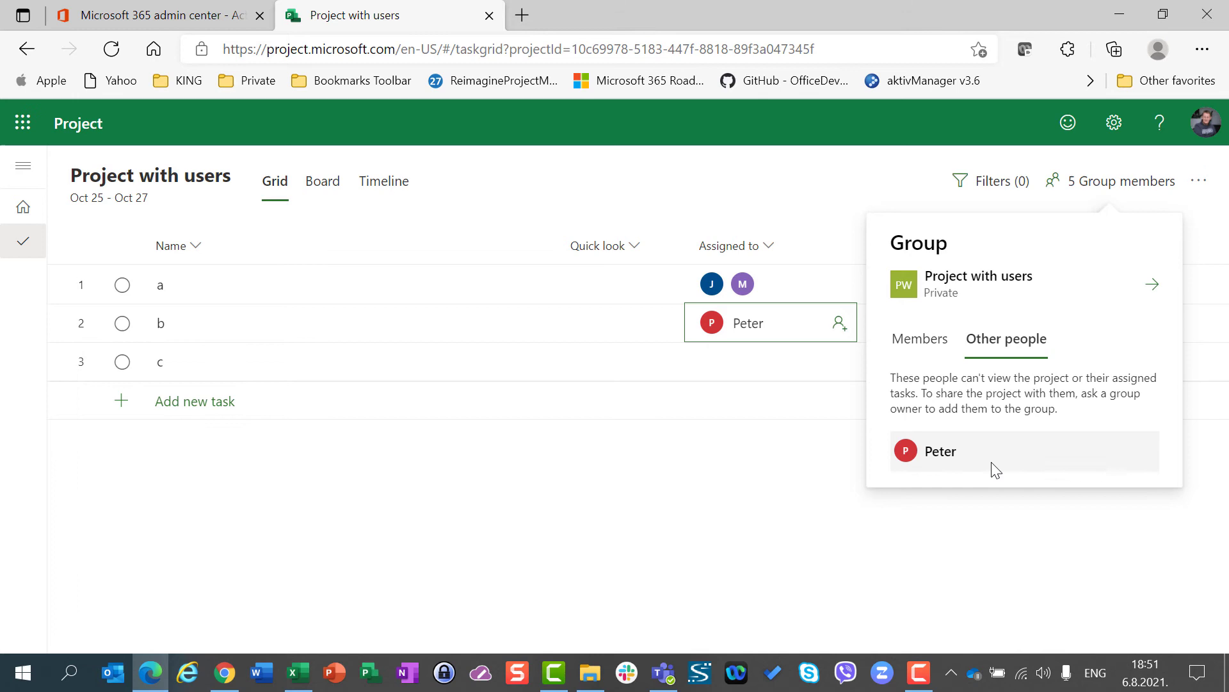
key("Escape")
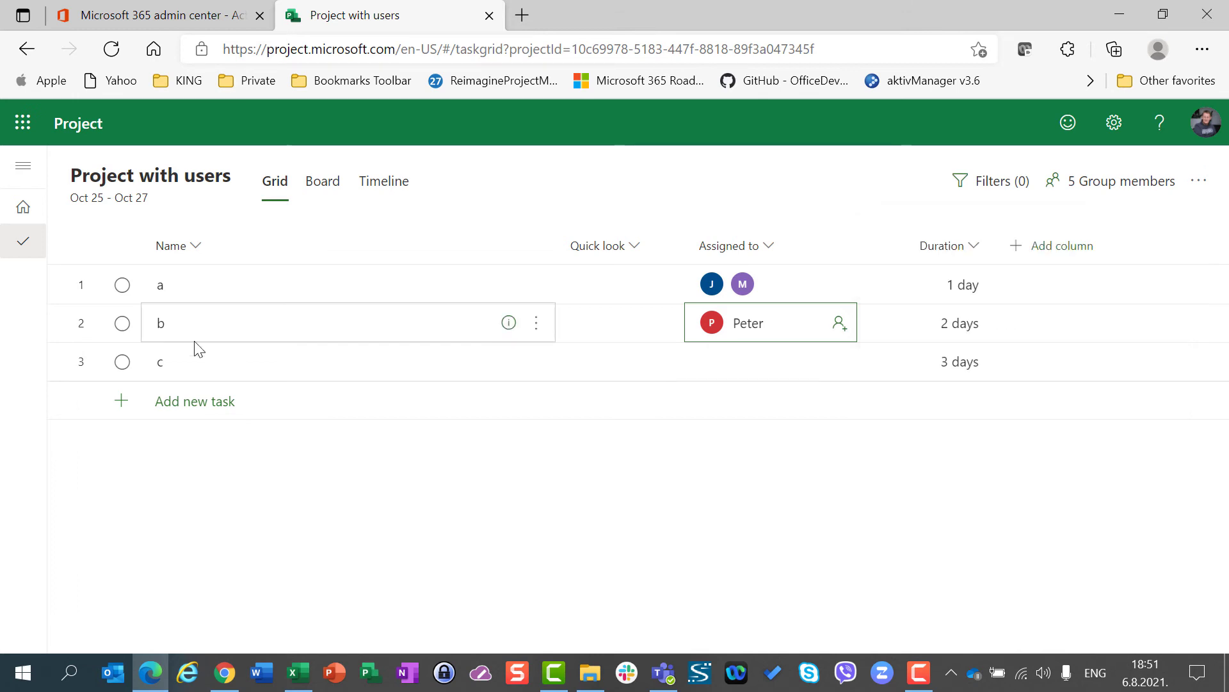
Step: Assign a second guest user to task c with Just assign, without adding them to the group
left_click(715, 366)
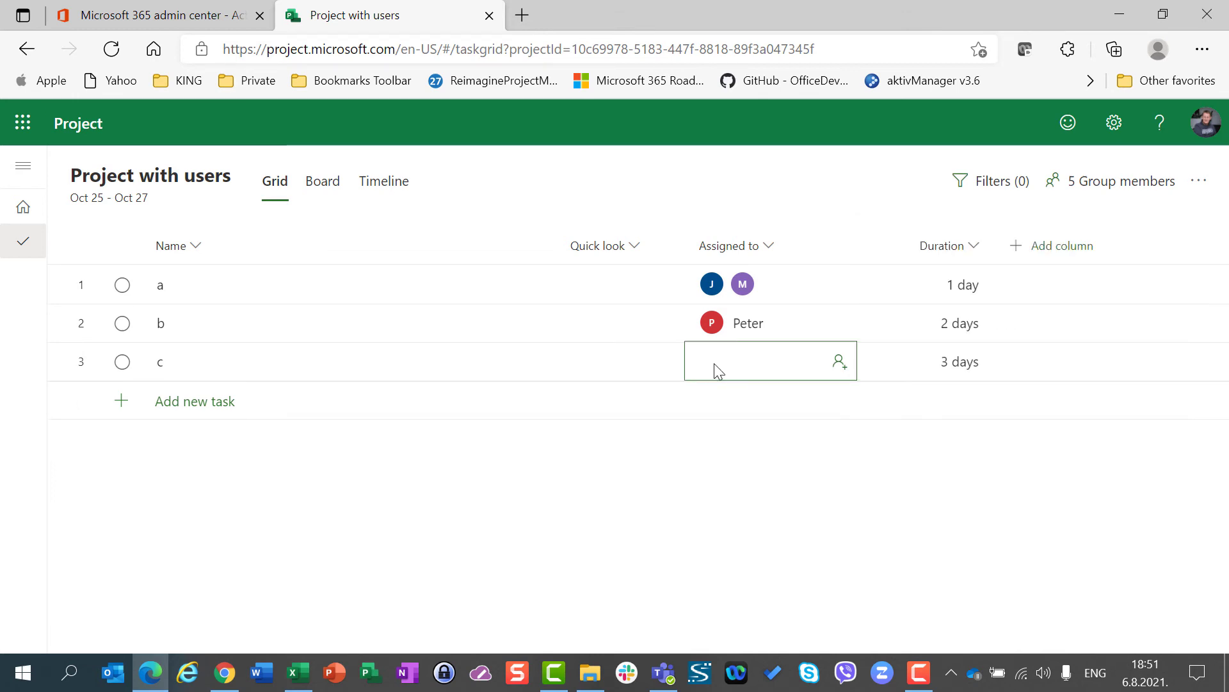
type("tim")
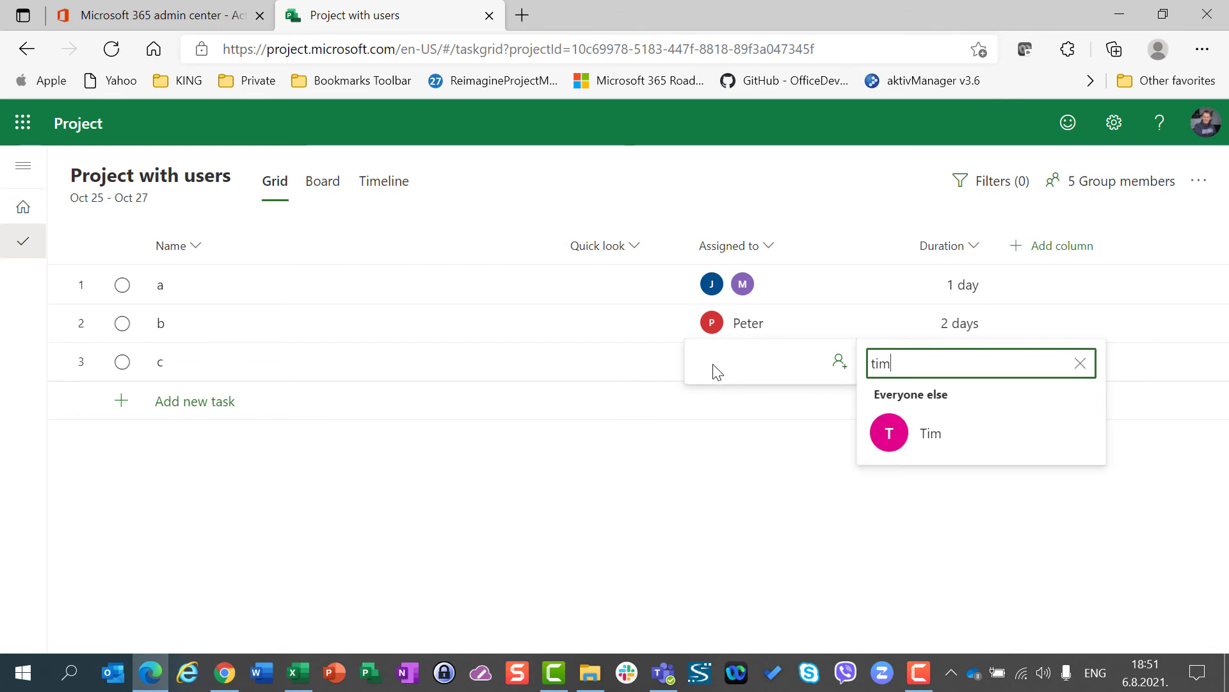
left_click(925, 437)
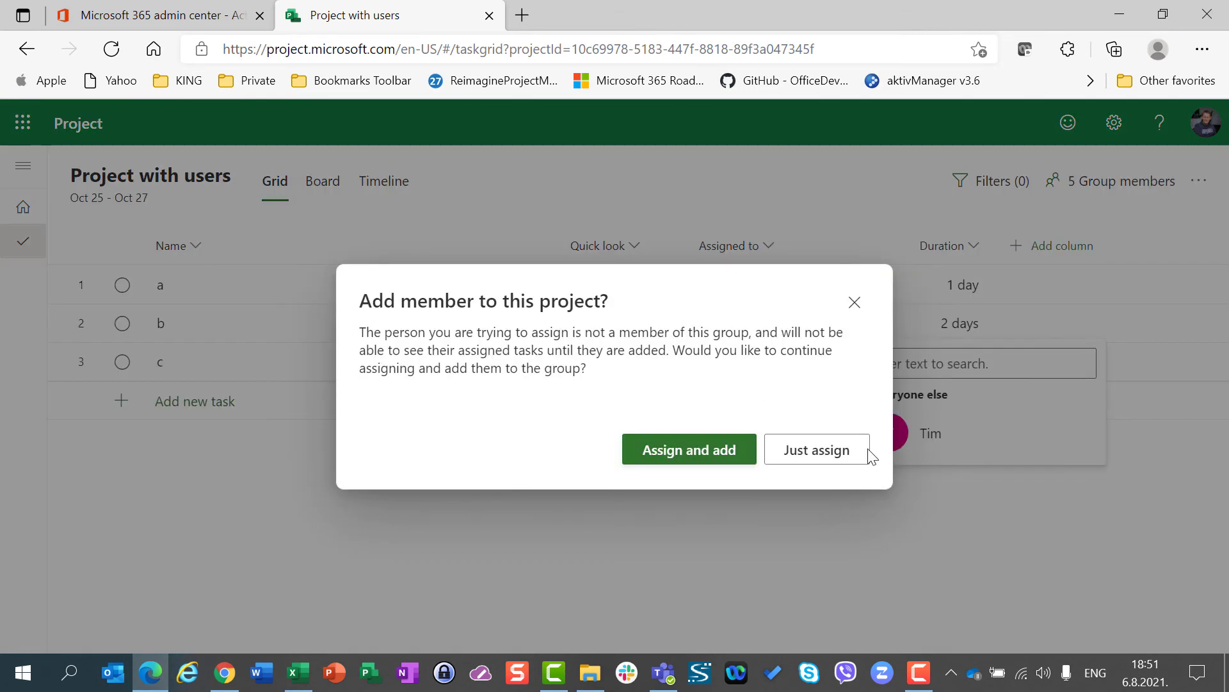
left_click(832, 452)
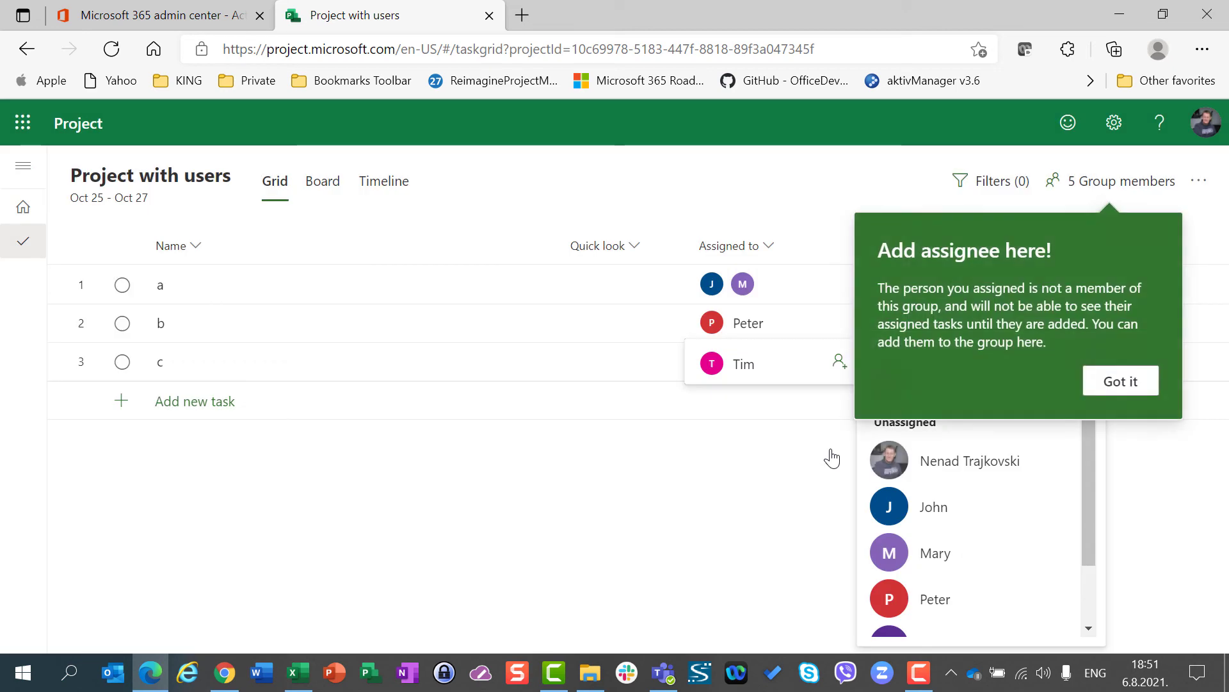
left_click(1142, 391)
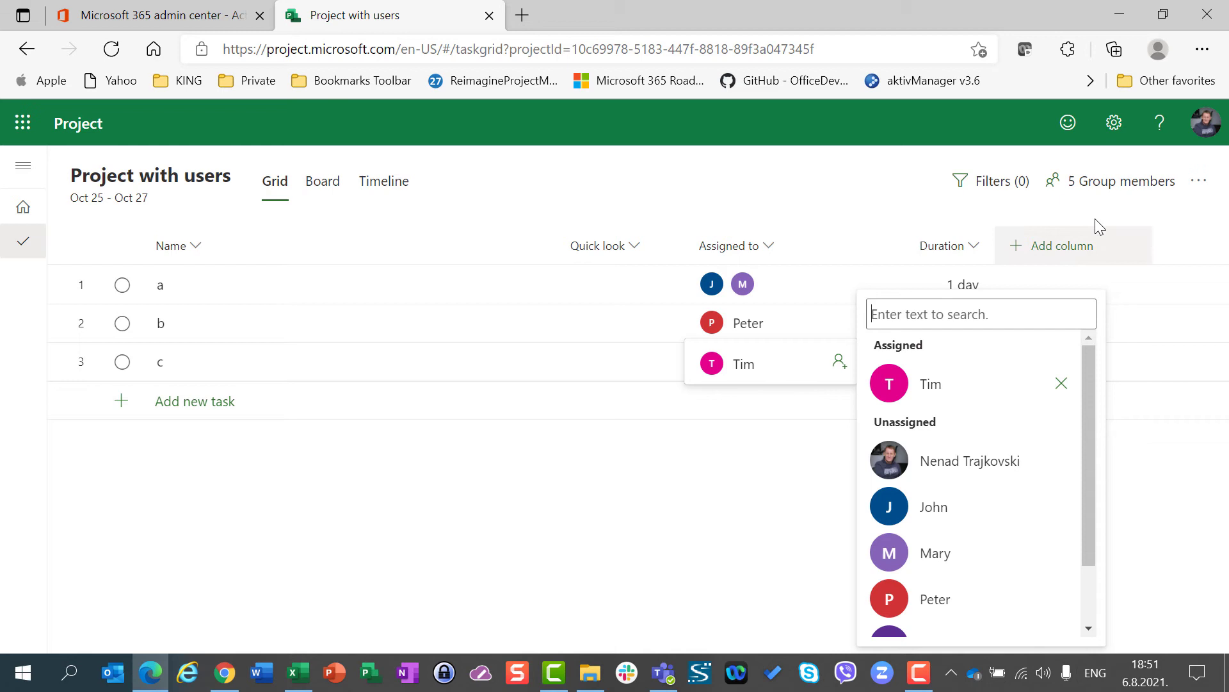
Step: Check the group's Other people list, which now shows both guest assignees
left_click(1124, 182)
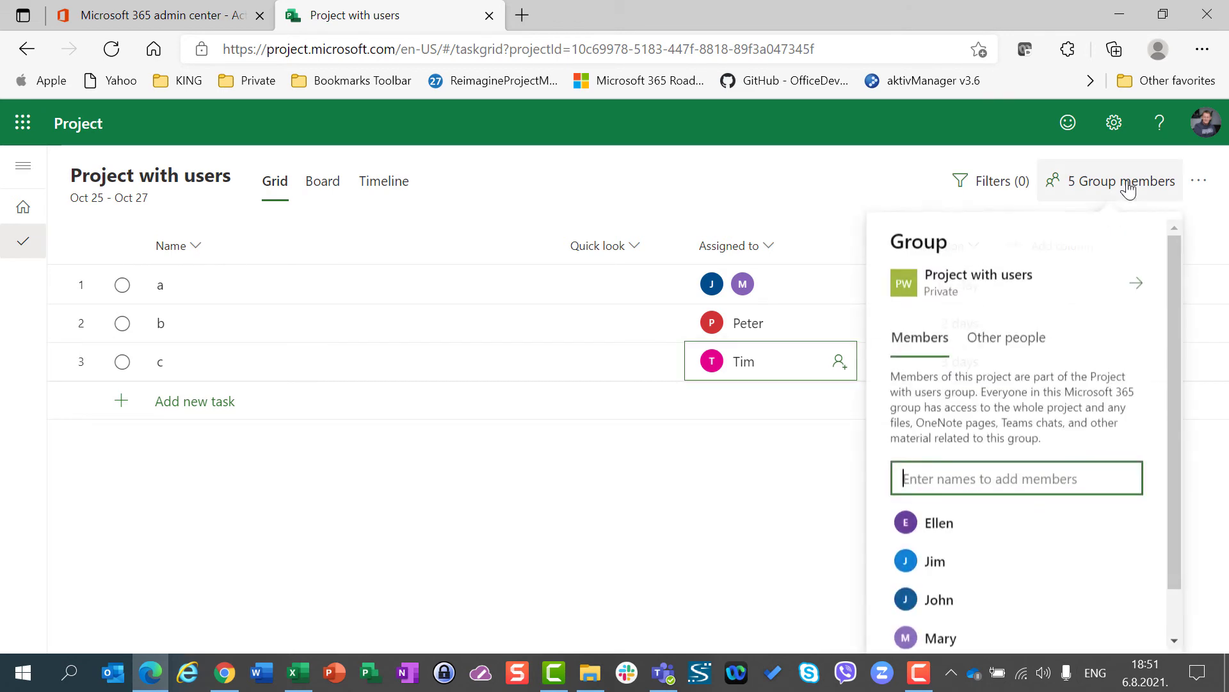
left_click(1015, 346)
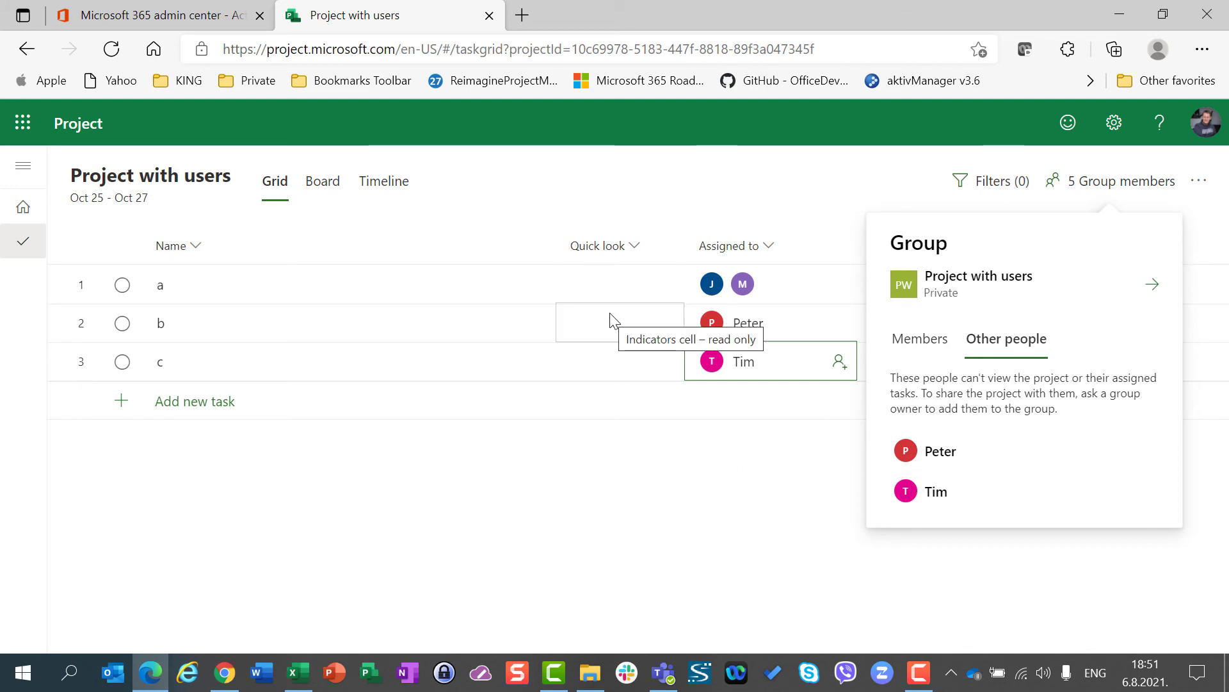
left_click(927, 342)
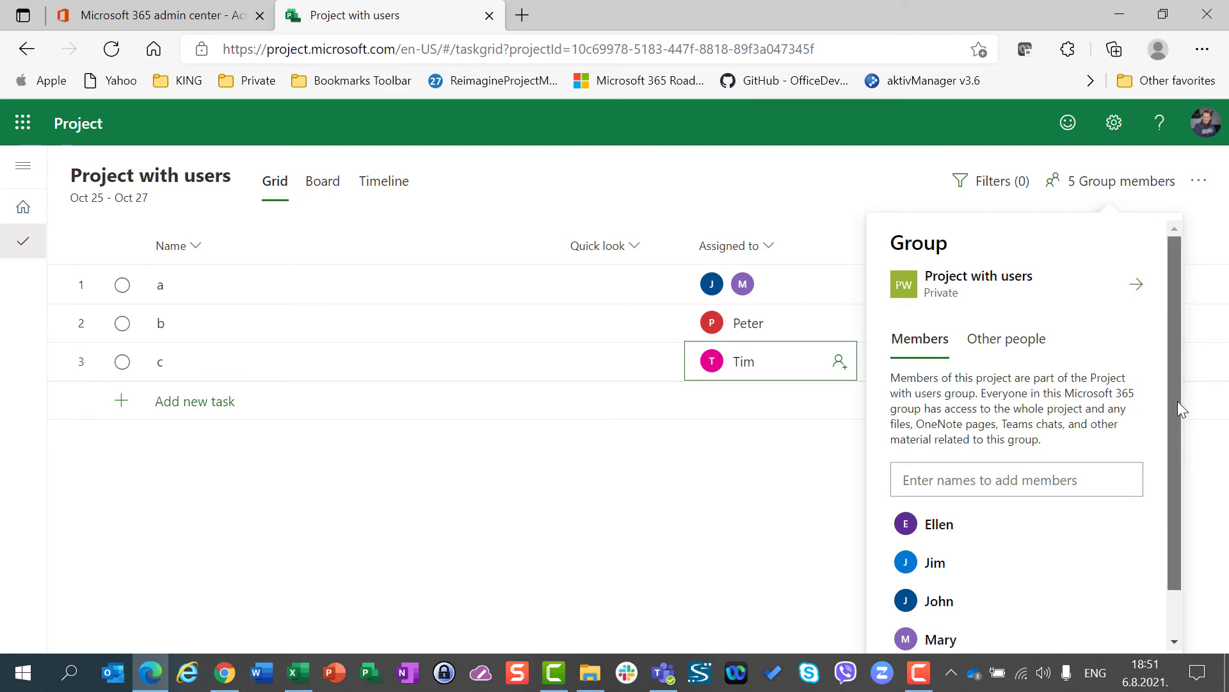
scroll(1178, 401, "down", 1)
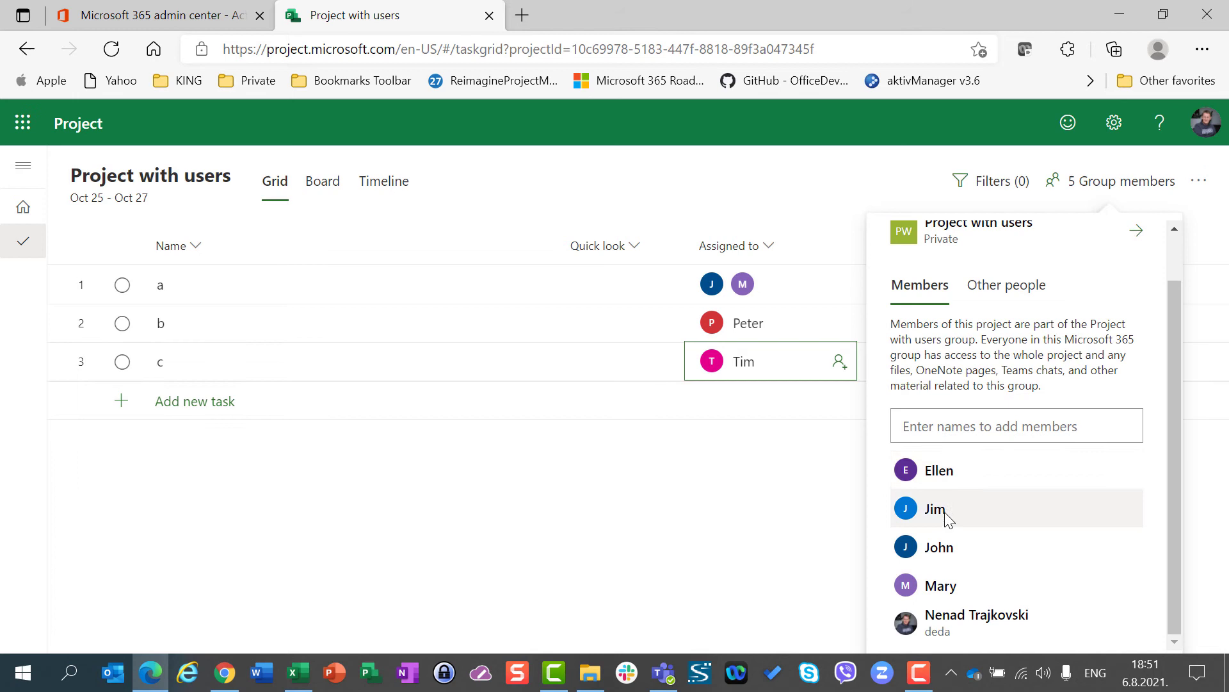
left_click(1026, 283)
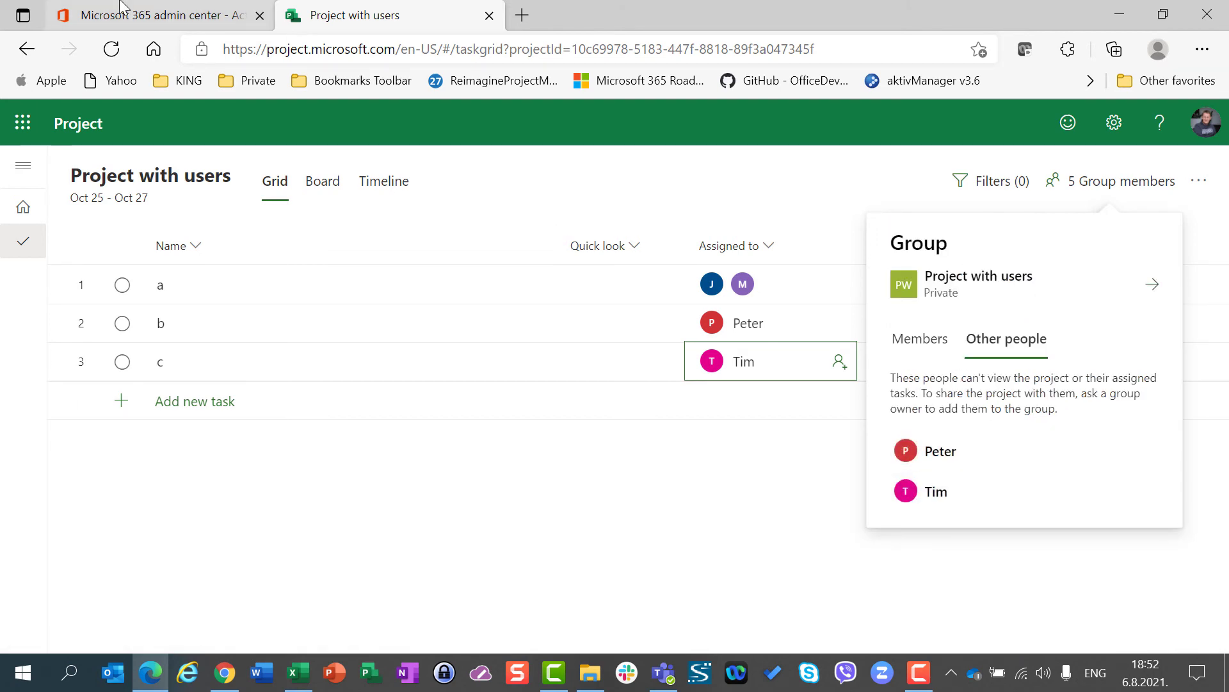
left_click(135, 14)
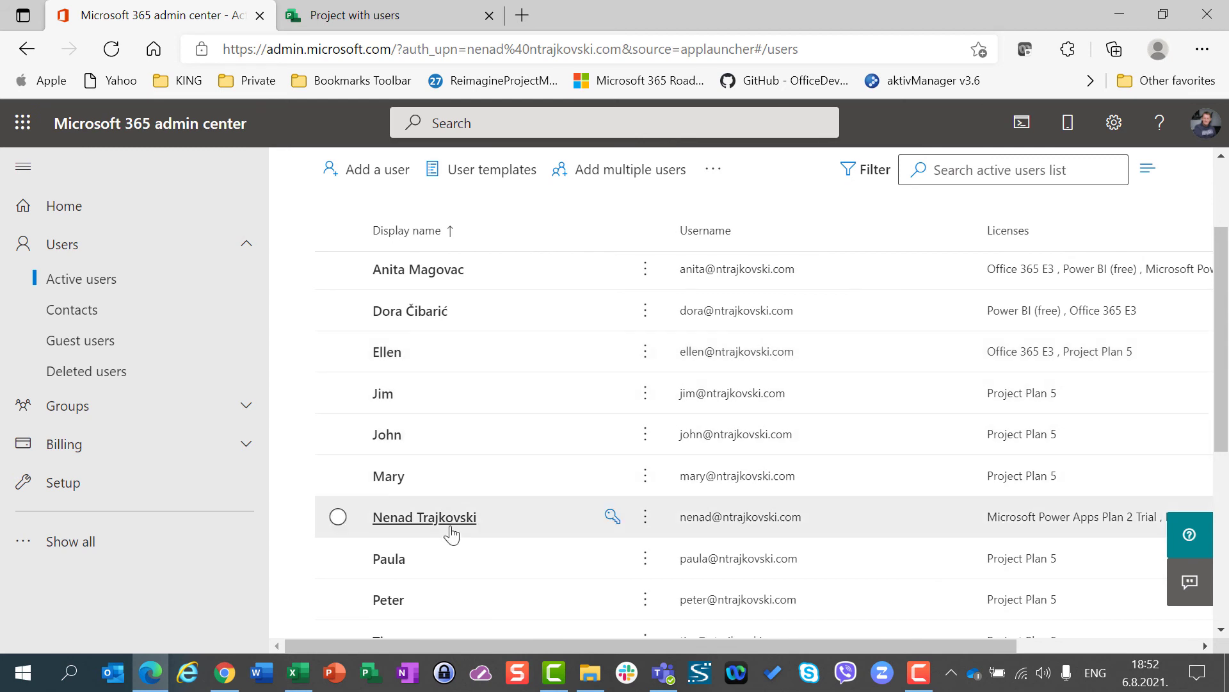
scroll(594, 559, "down", 1)
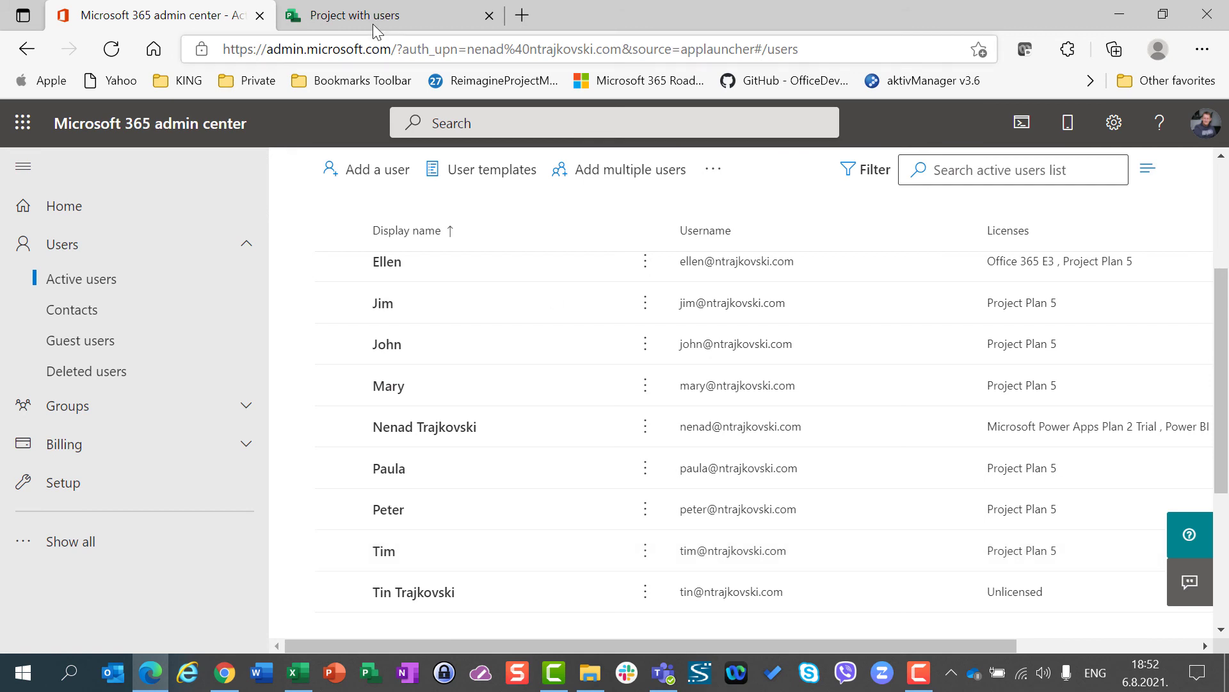
left_click(348, 16)
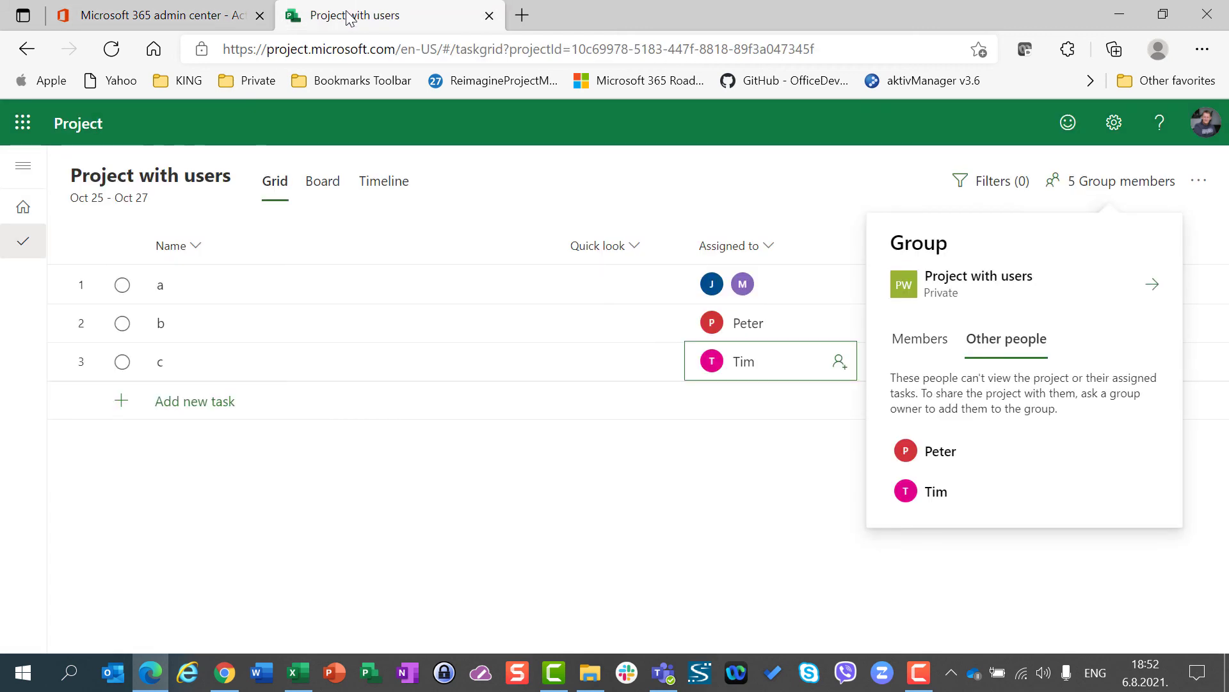
left_click(918, 349)
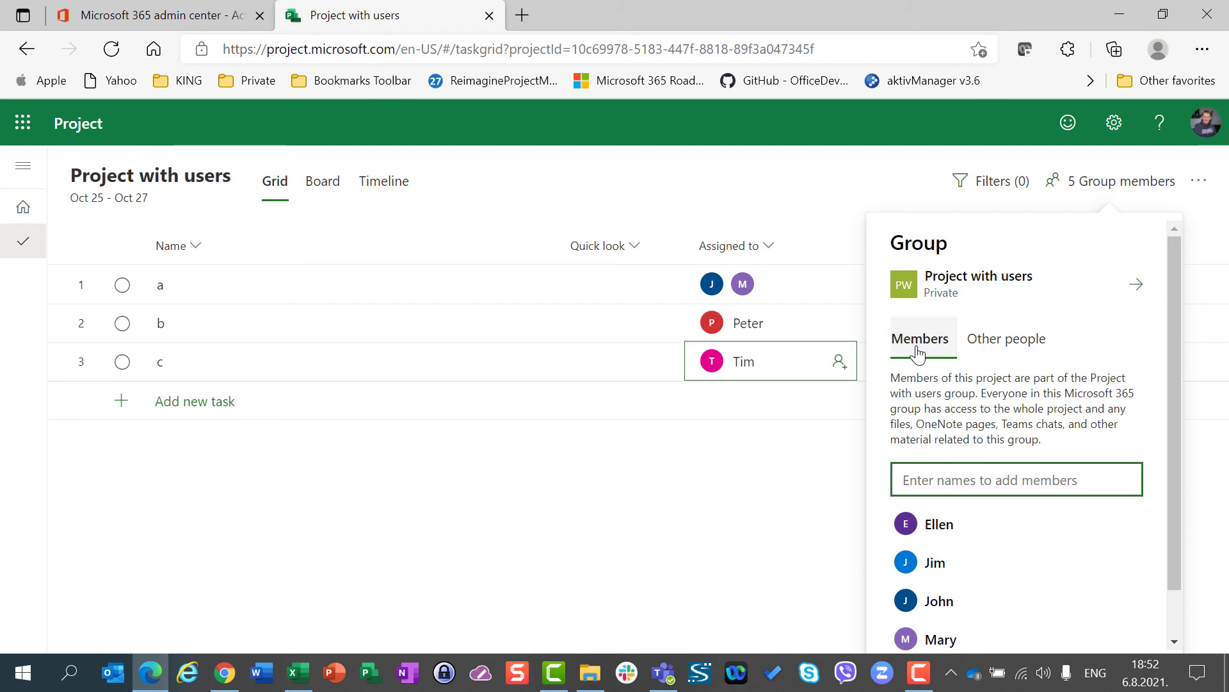
left_click(972, 344)
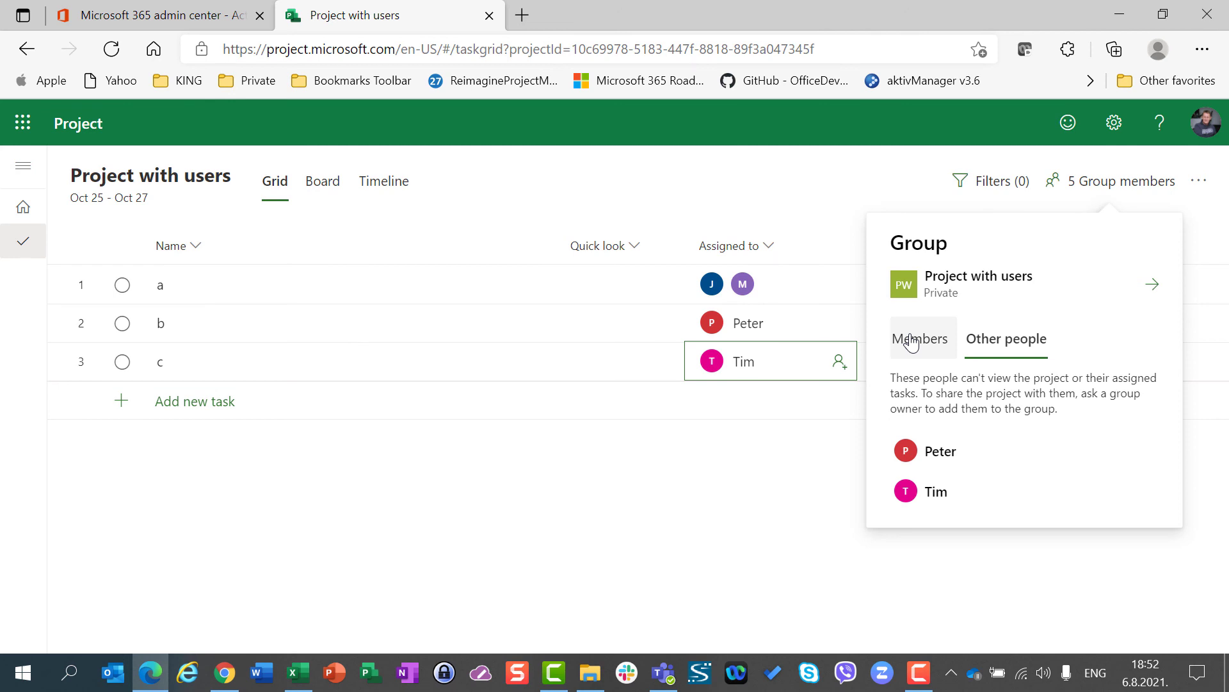
left_click(1008, 348)
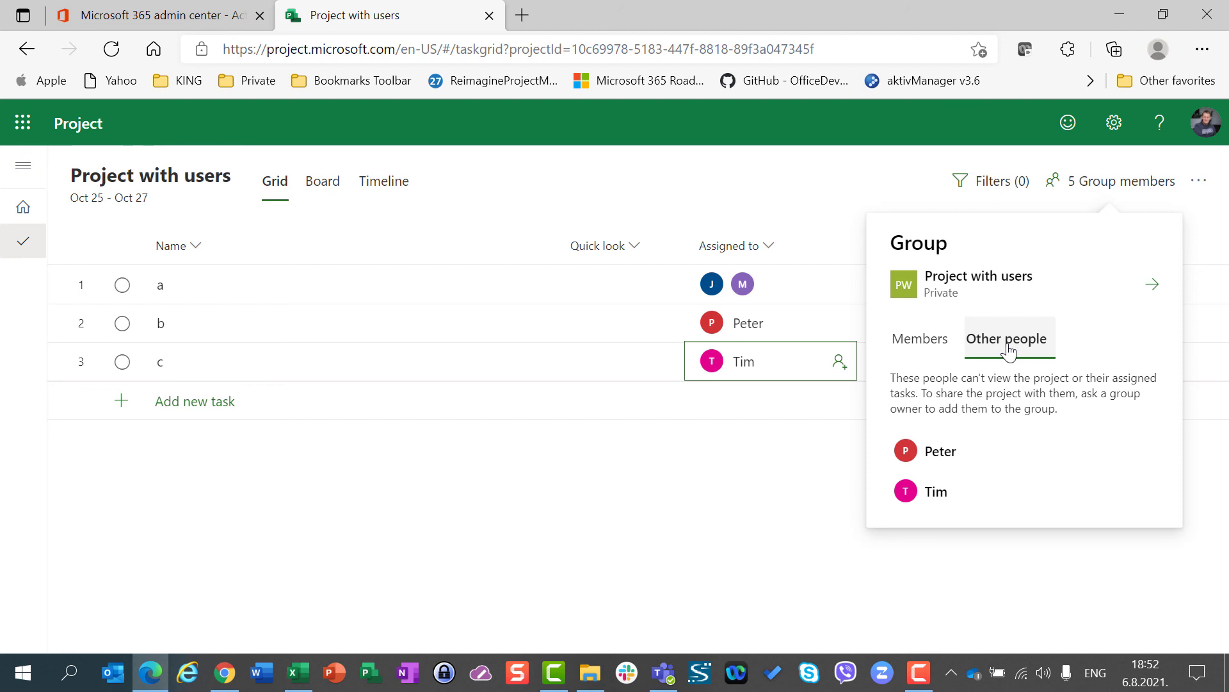